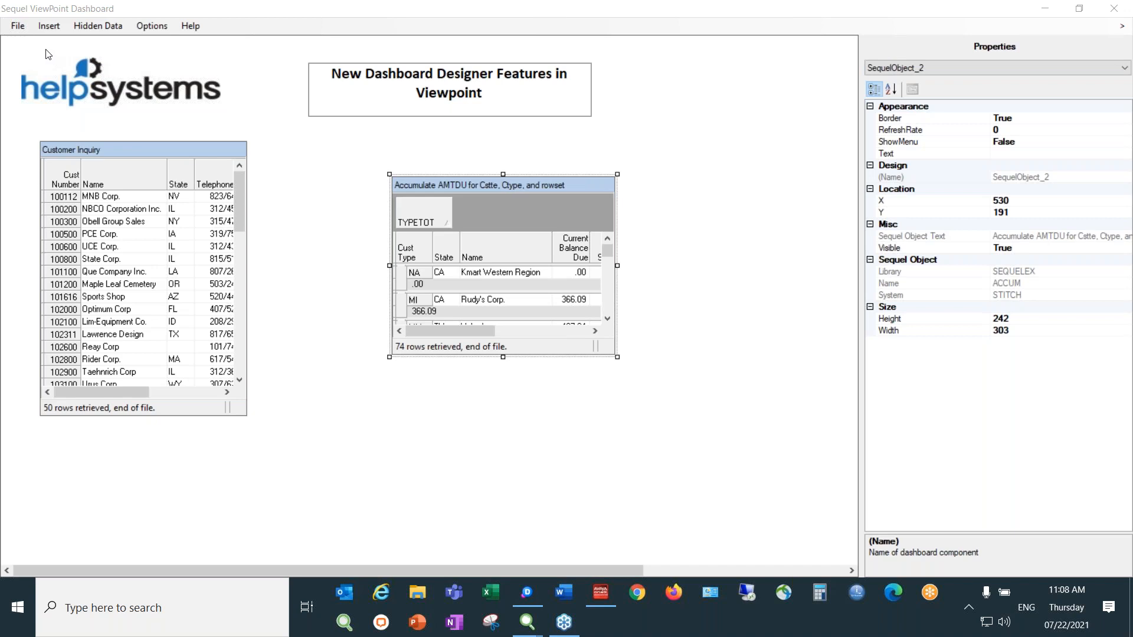
Step: Deselect the Accumulate AMTDU report and display the dashboard's properties, hiding the Properties panel once and showing it again
{"action": "left_click", "coordinate": [49, 30]}
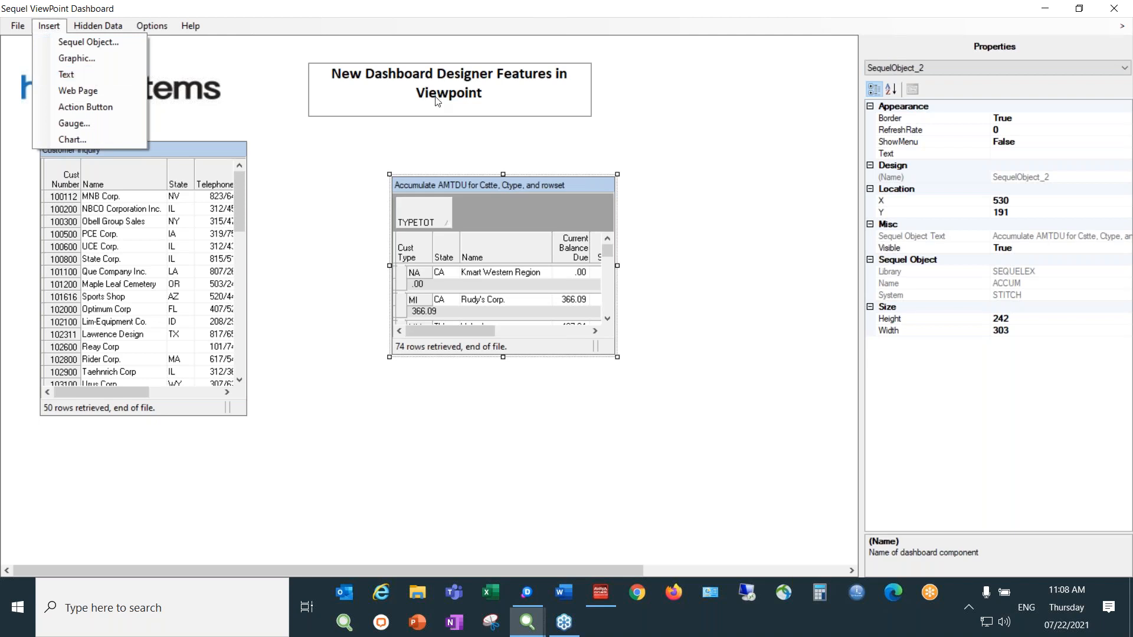
{"action": "left_click", "coordinate": [651, 115]}
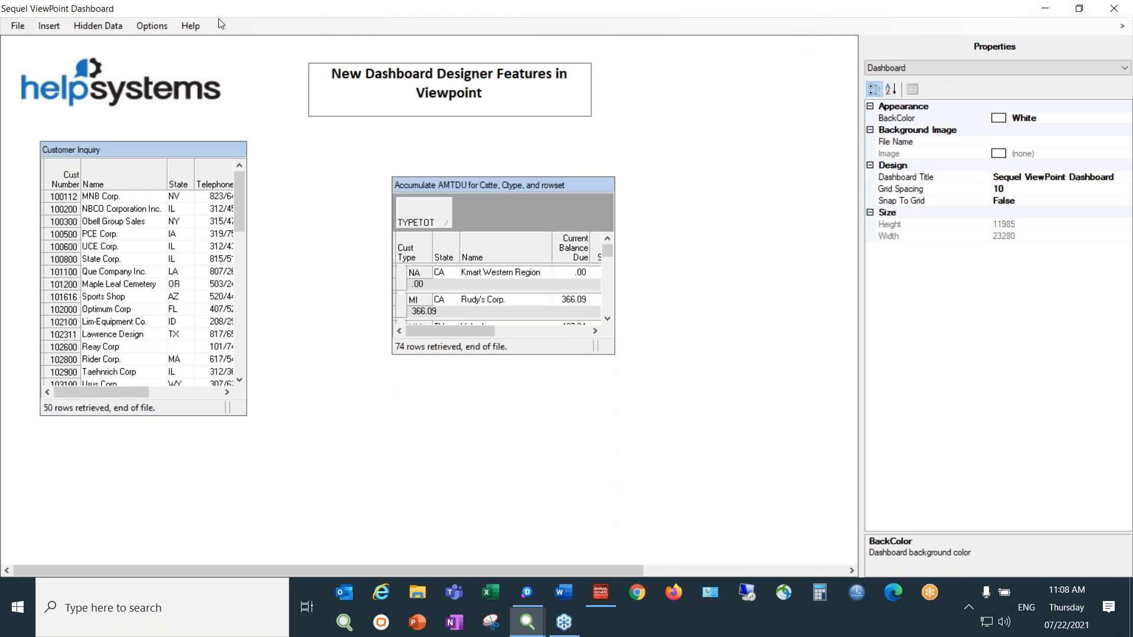
{"action": "left_click", "coordinate": [17, 26]}
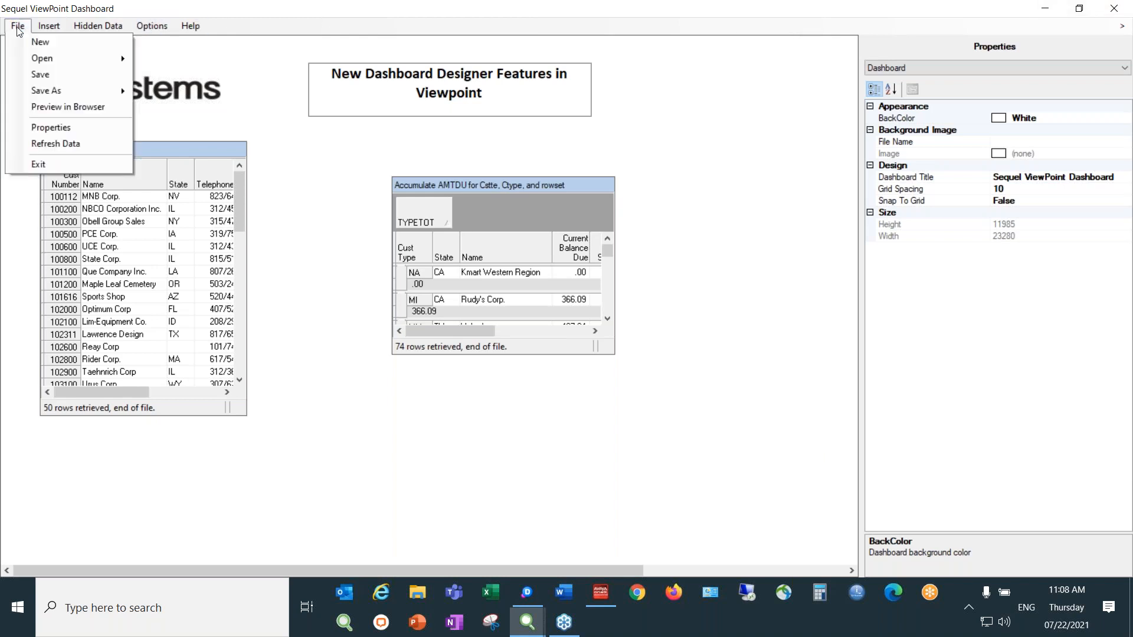
{"action": "left_click", "coordinate": [84, 127]}
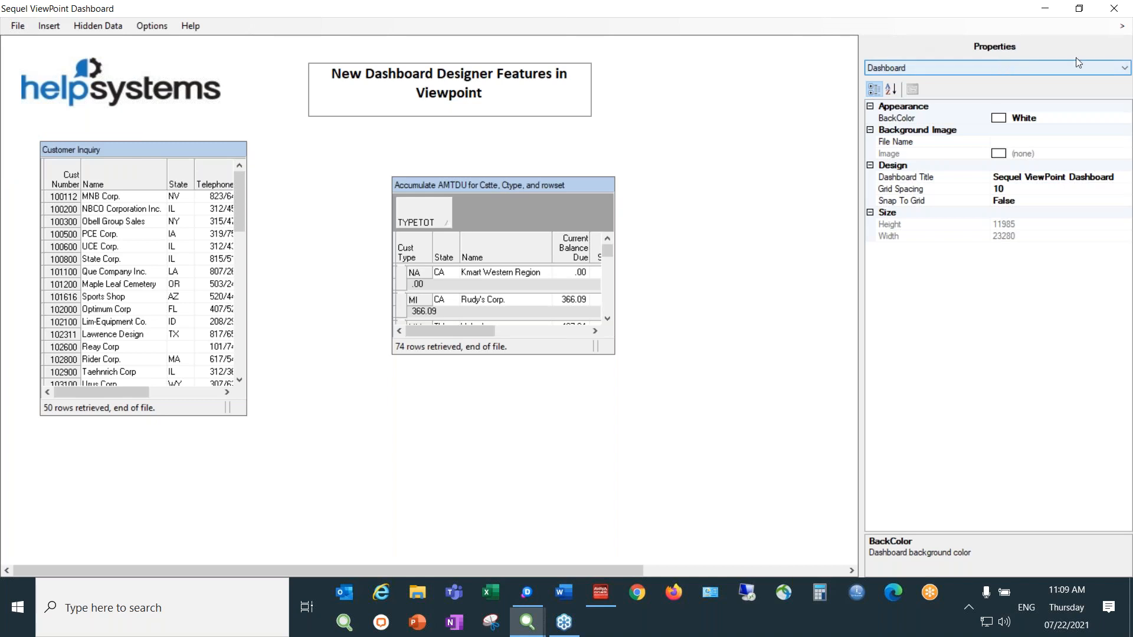
{"action": "left_click", "coordinate": [1121, 27]}
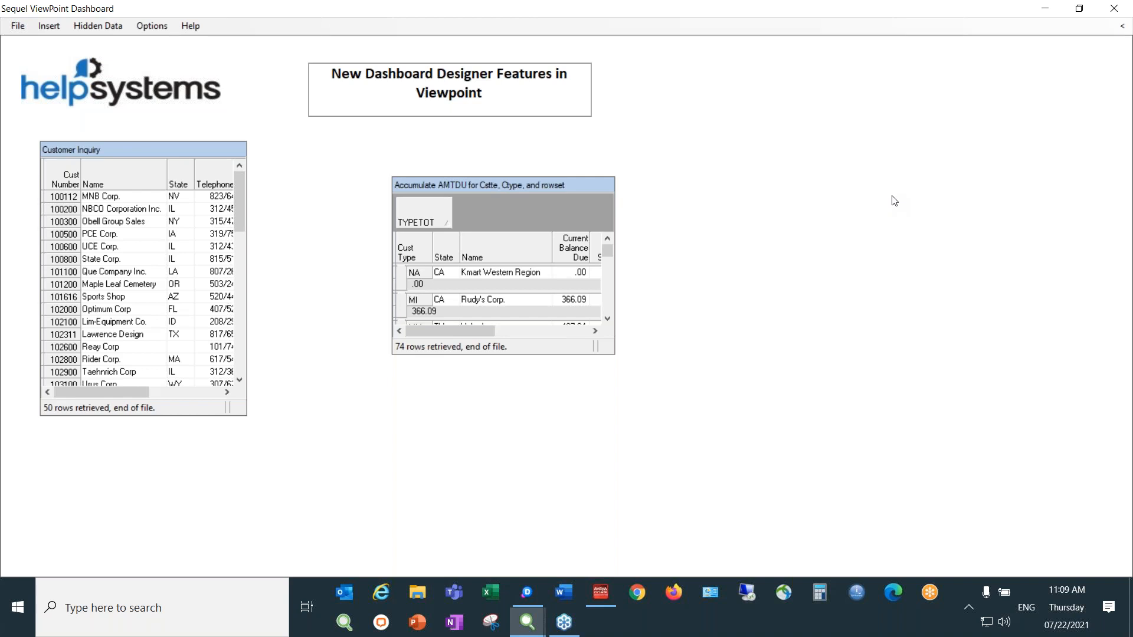
{"action": "left_click", "coordinate": [1121, 28]}
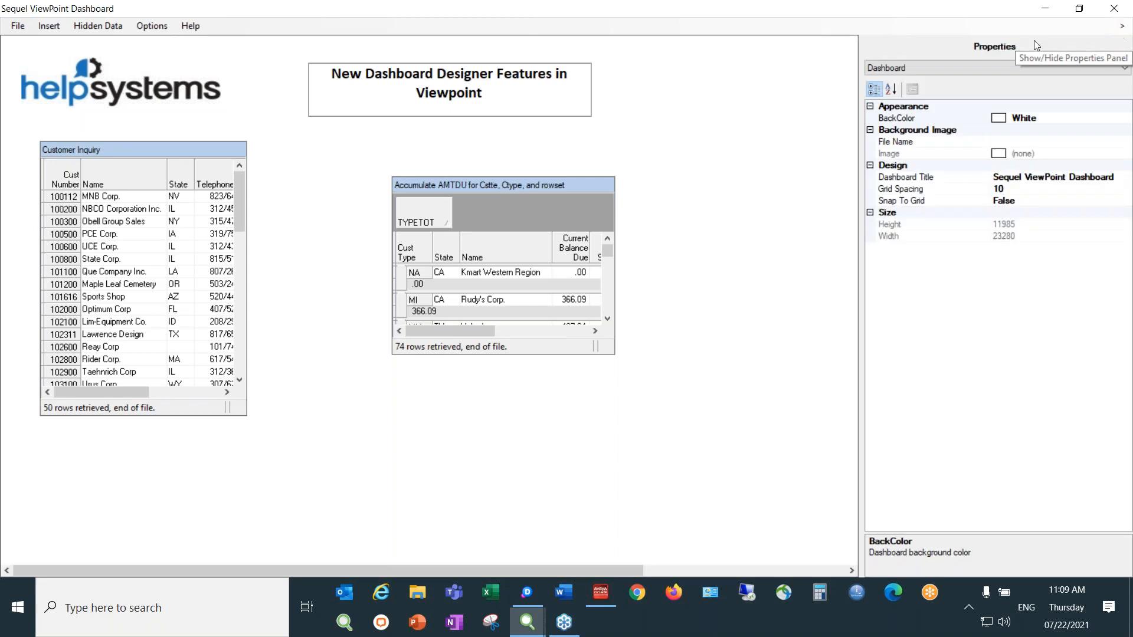
Step: Set Snap To Grid to True in the dashboard's properties
{"action": "left_click", "coordinate": [941, 69]}
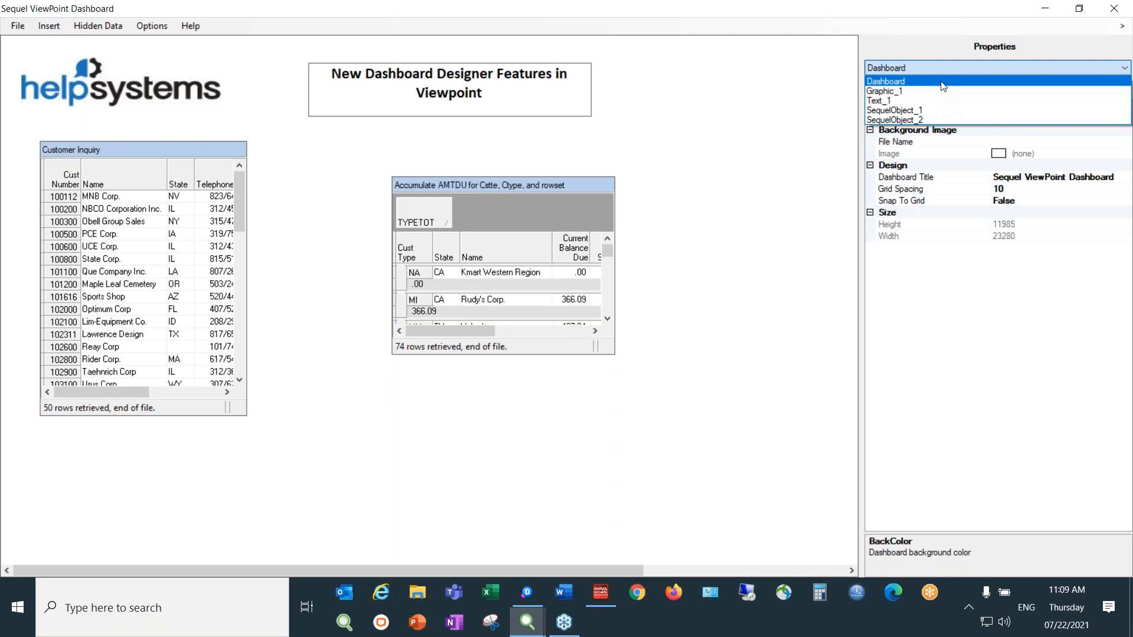
{"action": "left_click", "coordinate": [943, 82]}
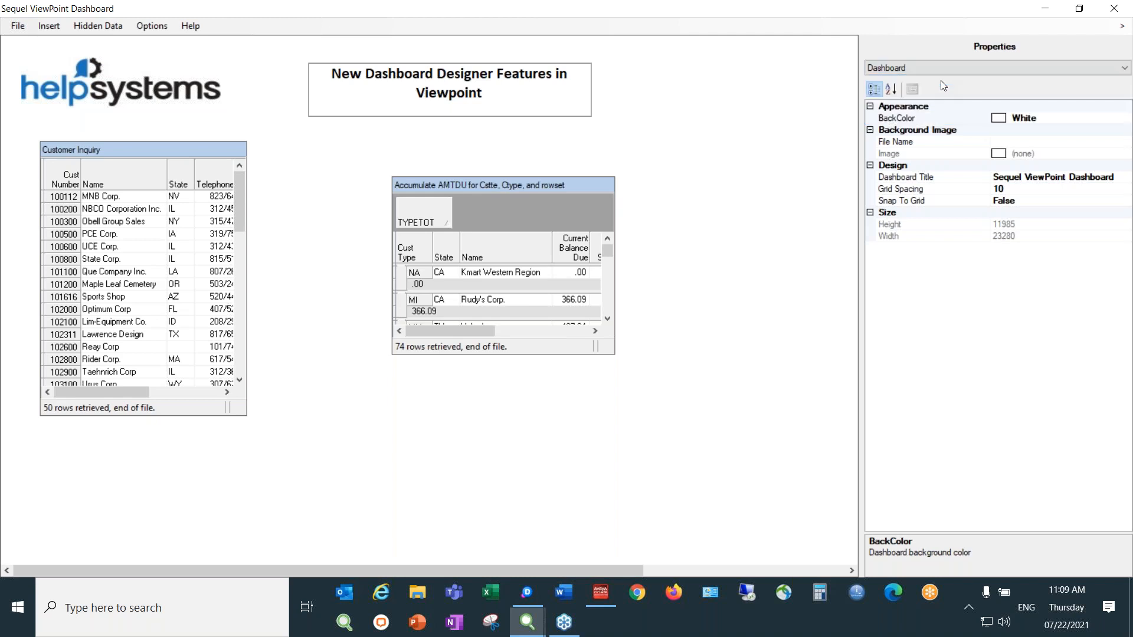
{"action": "left_click", "coordinate": [1022, 143]}
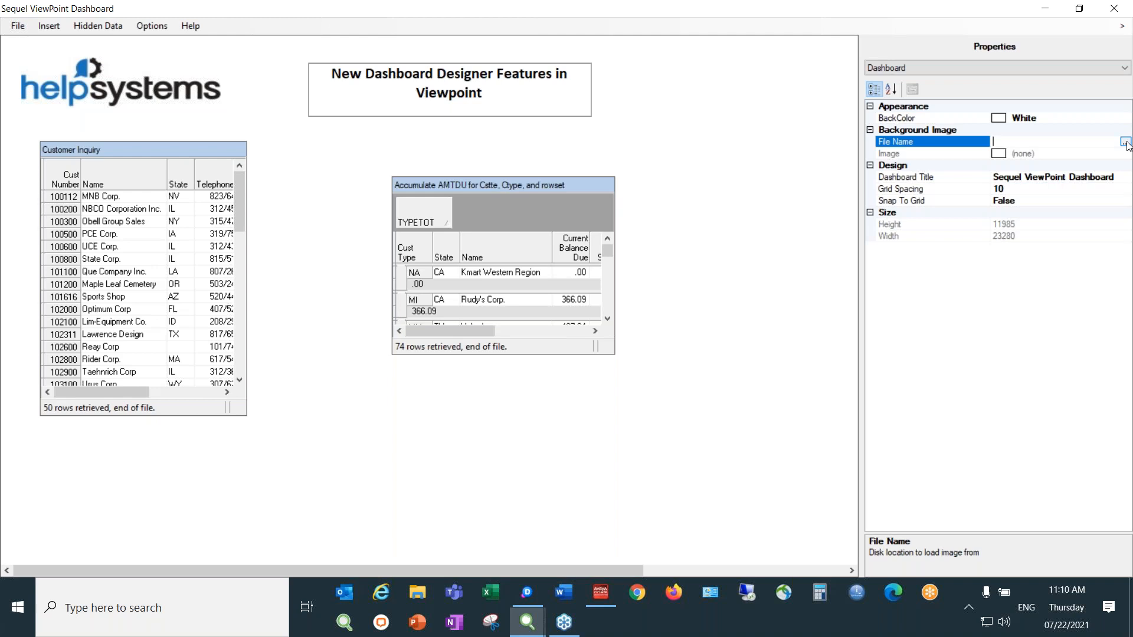
{"action": "left_click", "coordinate": [1034, 205]}
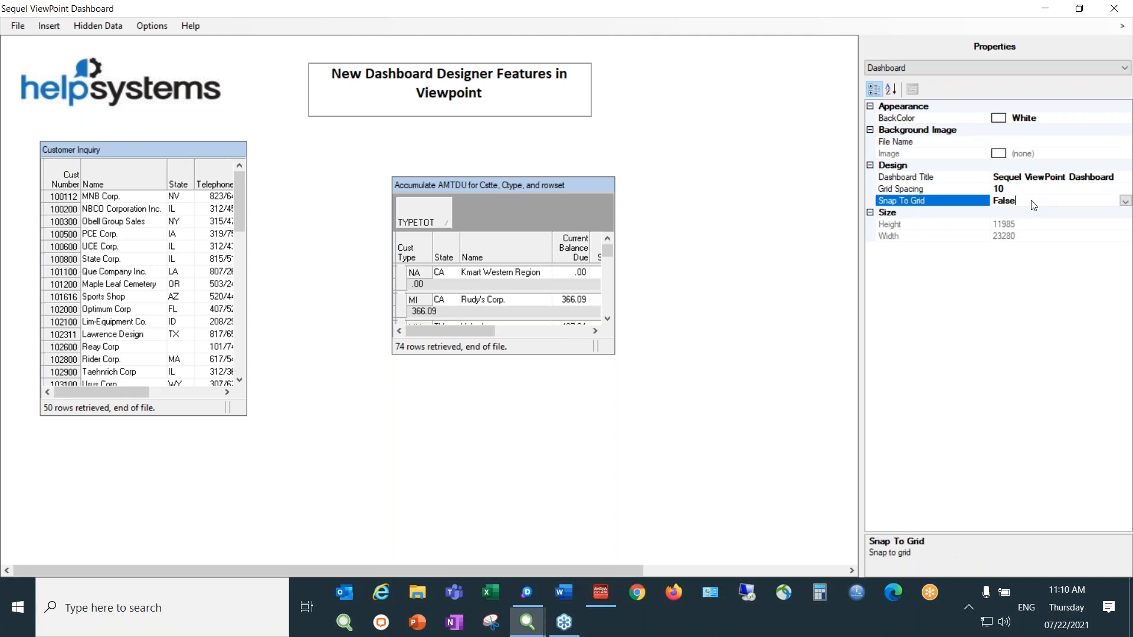
{"action": "left_click", "coordinate": [1125, 201]}
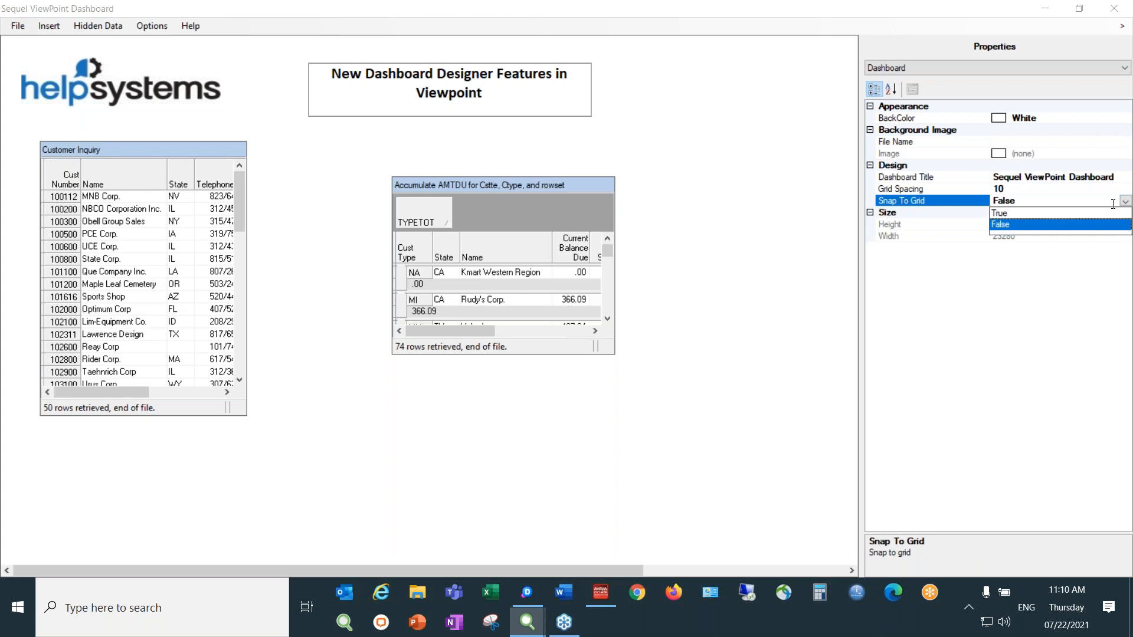
{"action": "left_click", "coordinate": [1068, 217]}
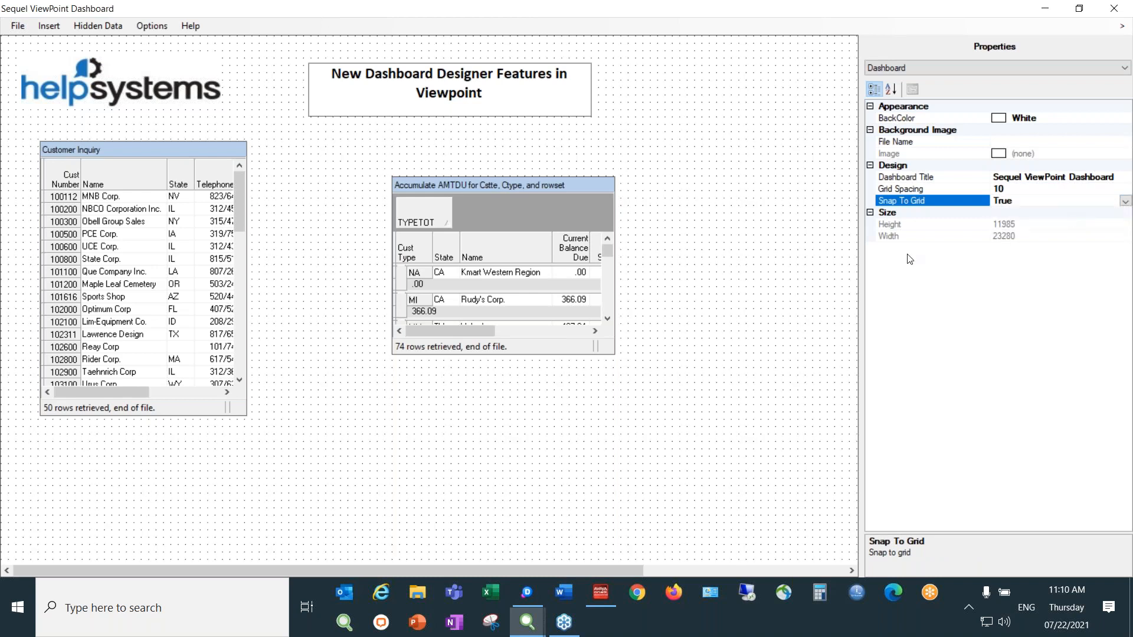
Step: Move the Accumulate AMTDU report up beside the Customer Inquiry report, to about X 390, Y 140
{"action": "left_click", "coordinate": [562, 186]}
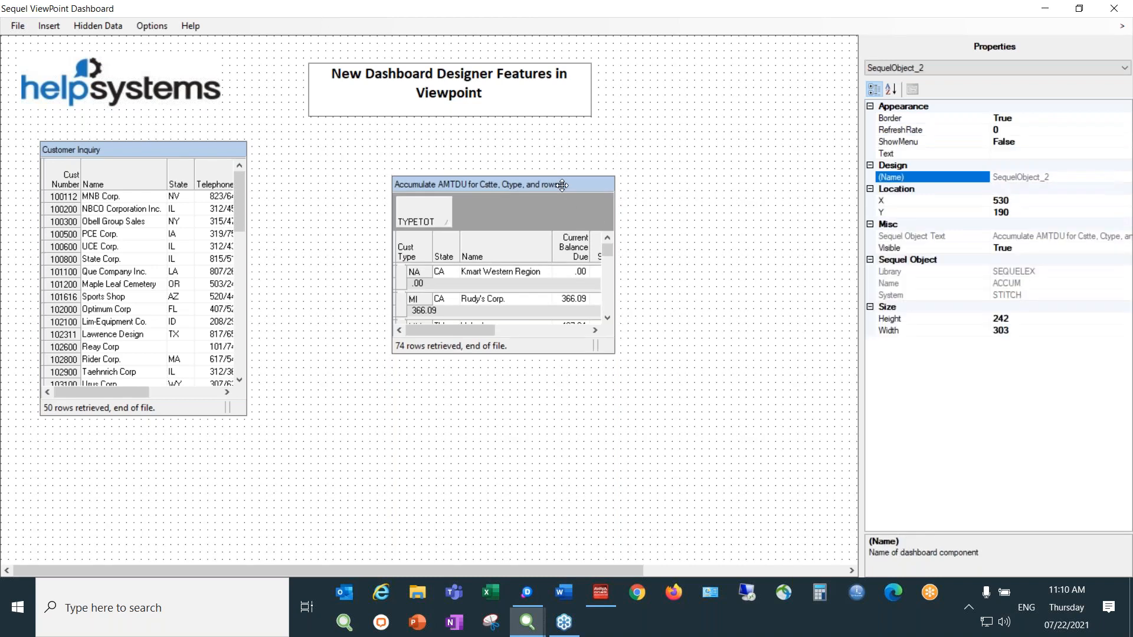
{"action": "left_click_drag", "start_coordinate": [562, 185], "coordinate": [462, 149]}
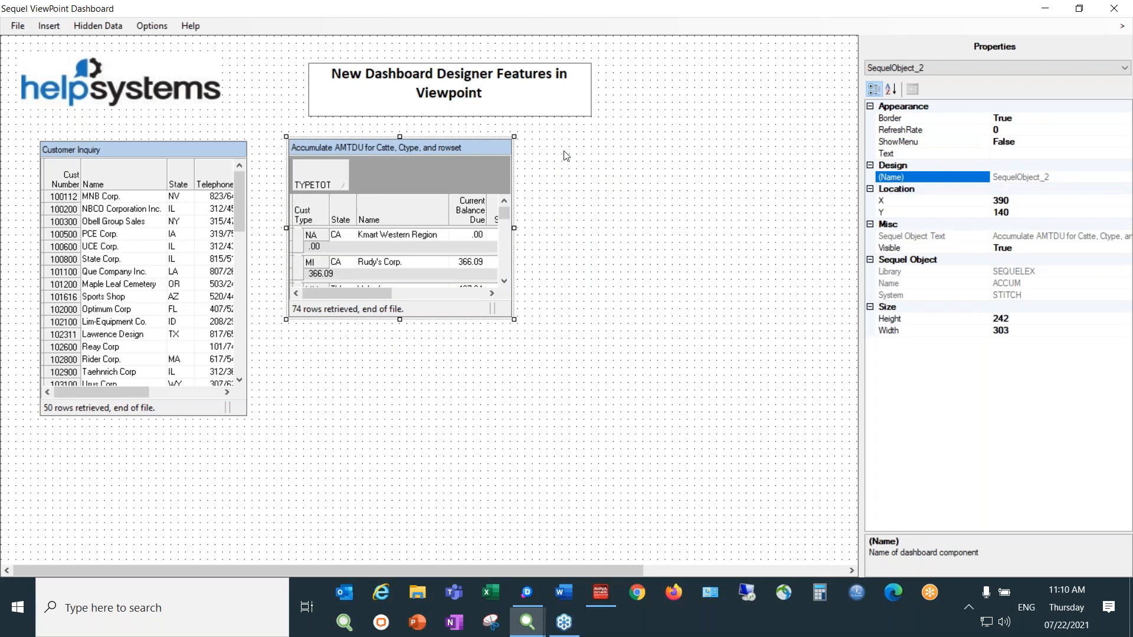
Step: Set the dashboard's Grid Spacing to 20
{"action": "left_click", "coordinate": [896, 68]}
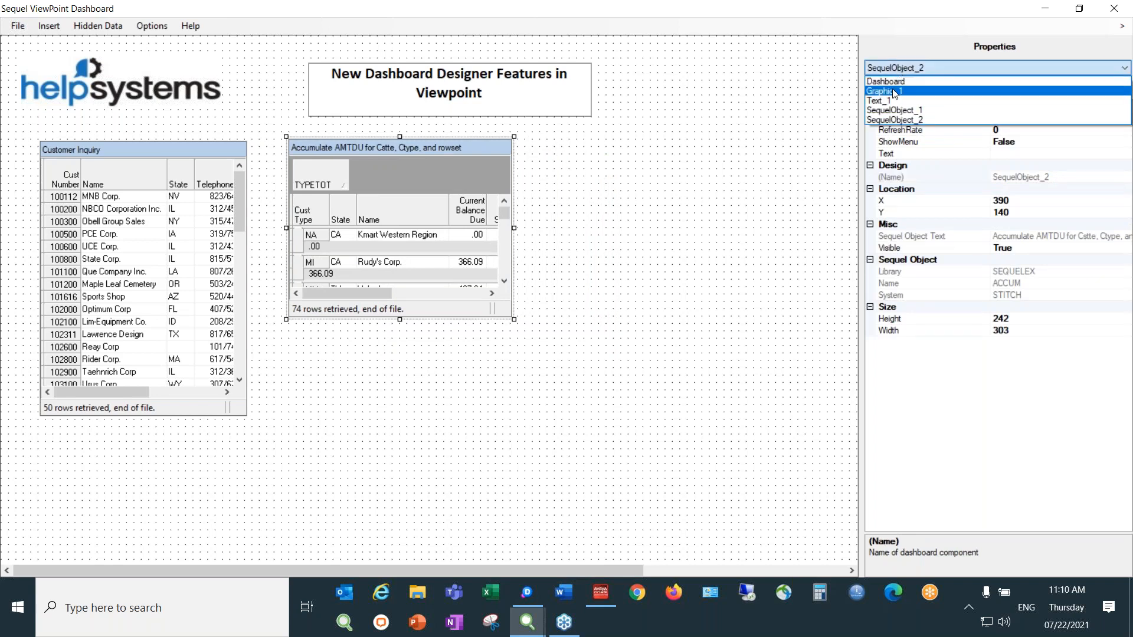
{"action": "left_click", "coordinate": [886, 81]}
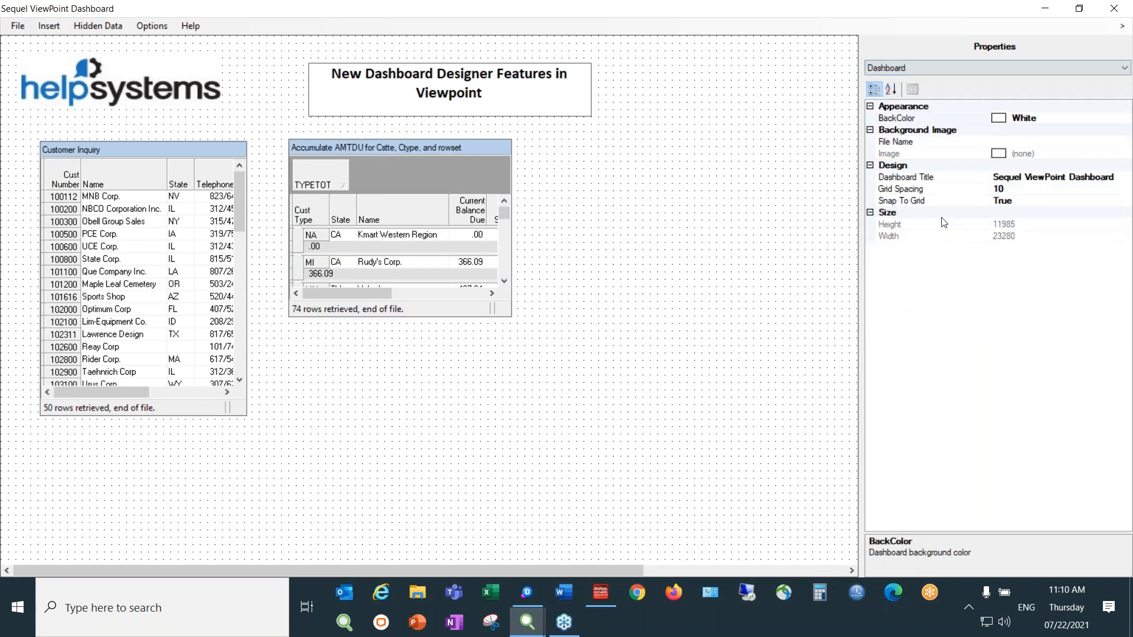
{"action": "left_click", "coordinate": [1026, 190]}
{"action": "key", "text": "BackSpace"}
{"action": "key", "text": "BackSpace"}
{"action": "type", "text": "20"}
Step: Reposition the Accumulate AMTDU report along the wider grid, ending at about X 600, Y 140
{"action": "mouse_move", "coordinate": [474, 155]}
{"action": "left_mouse_down"}
{"action": "mouse_move", "coordinate": [481, 214]}
{"action": "mouse_move", "coordinate": [452, 155]}
{"action": "left_mouse_up"}
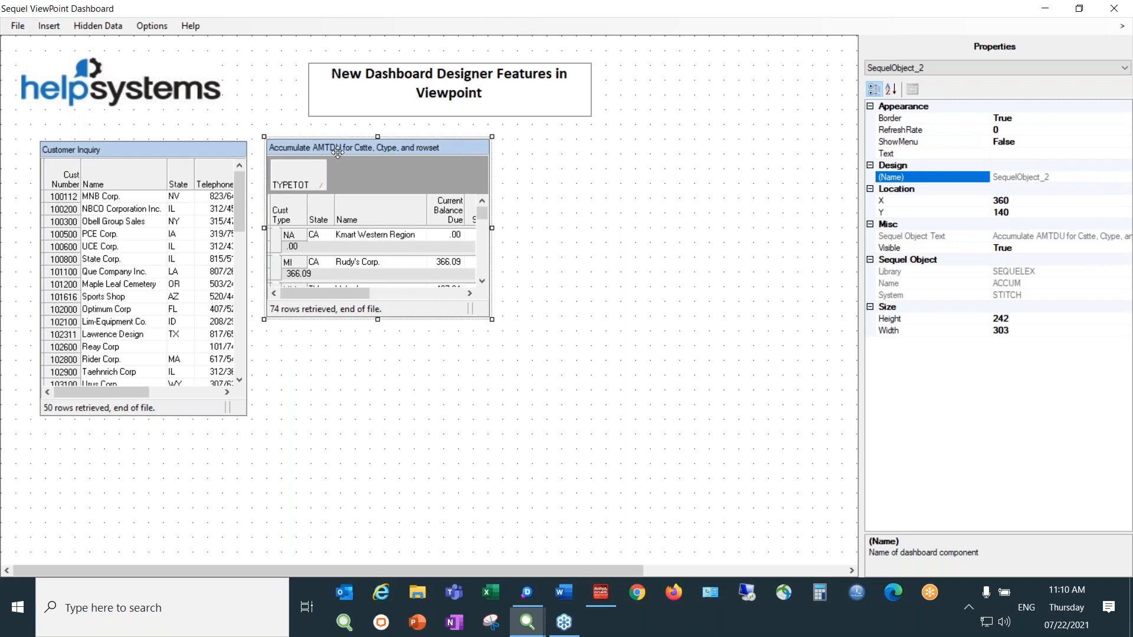
{"action": "left_click", "coordinate": [545, 196]}
{"action": "left_click_drag", "start_coordinate": [461, 151], "coordinate": [636, 152]}
Step: Set Snap To Grid to False in the dashboard's properties
{"action": "left_click", "coordinate": [925, 66]}
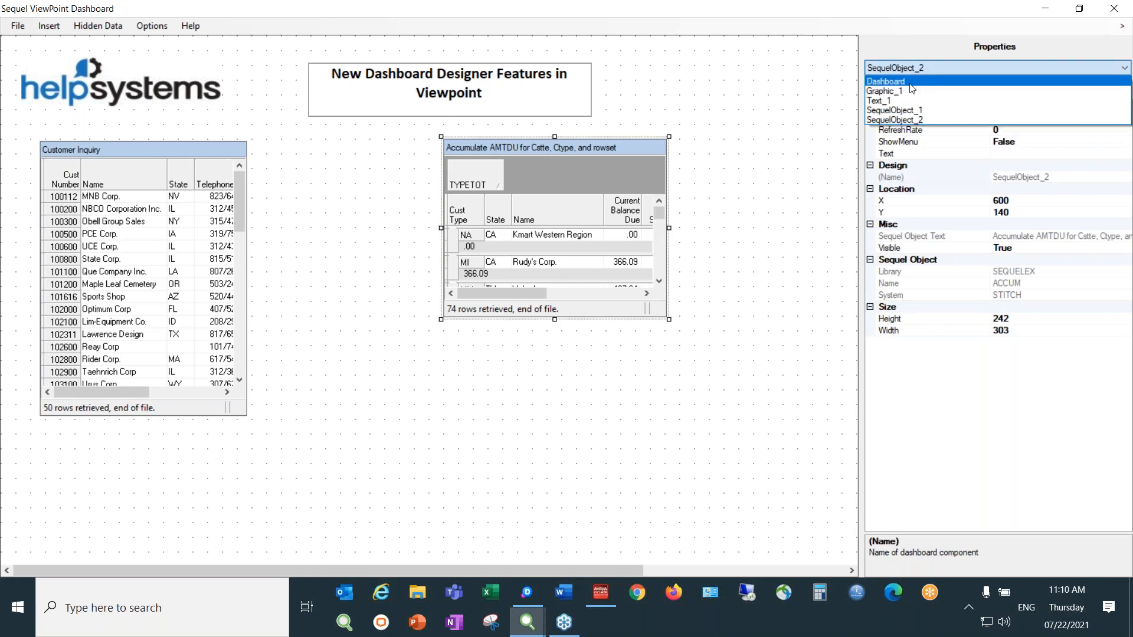
{"action": "left_click", "coordinate": [903, 79]}
{"action": "left_click", "coordinate": [1109, 201]}
{"action": "left_click", "coordinate": [1124, 200]}
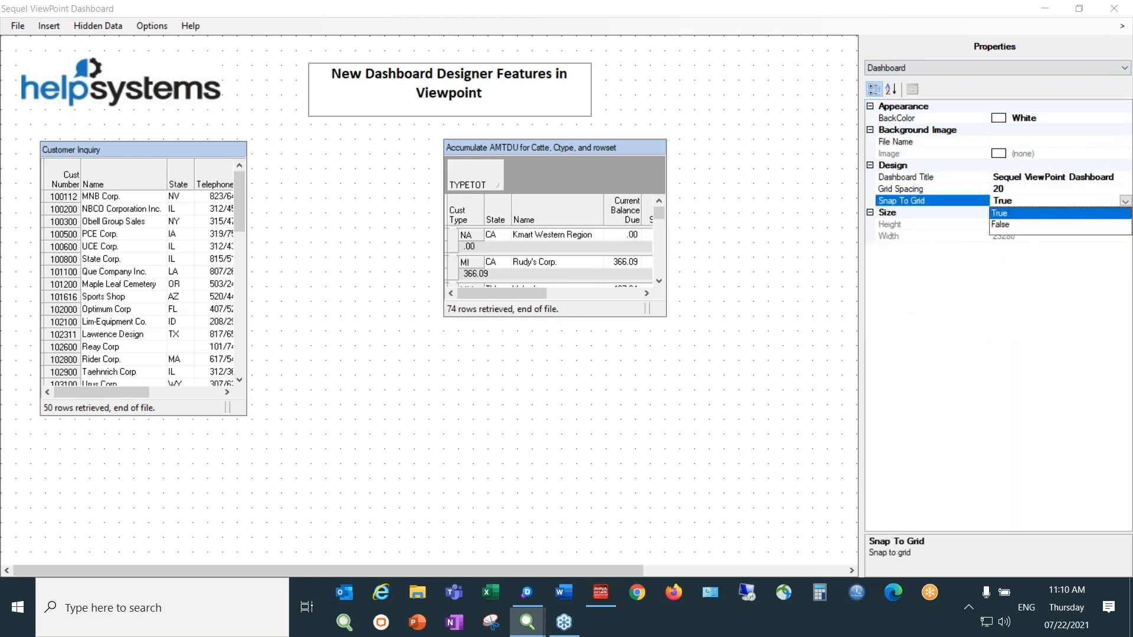
{"action": "left_click", "coordinate": [1034, 224]}
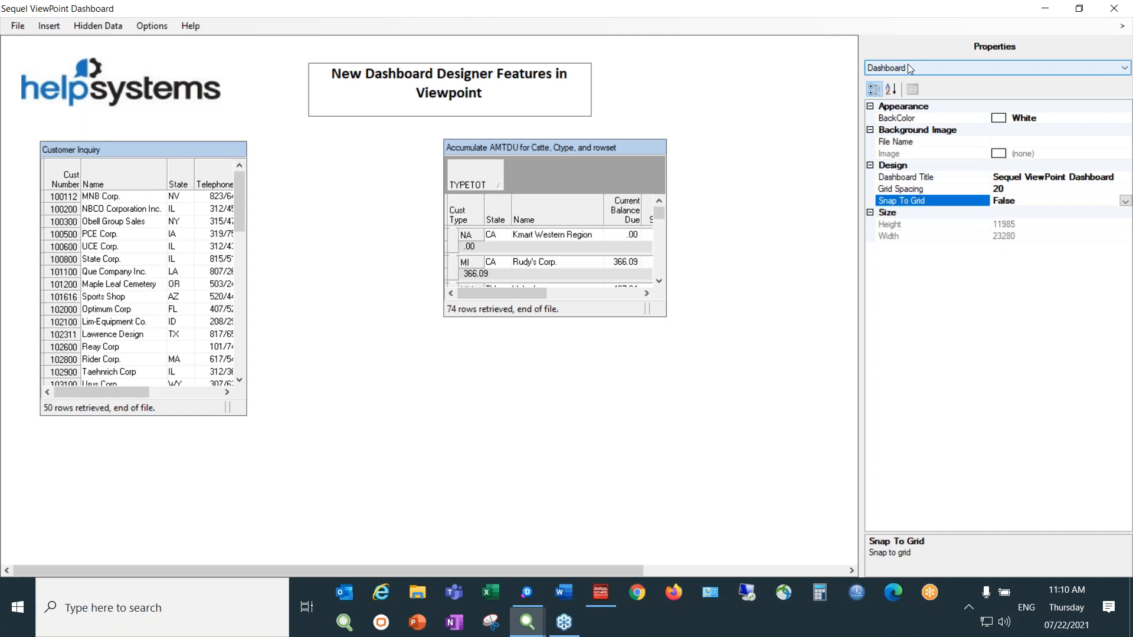
Step: View the properties of Text_1 and return to those of the dashboard
{"action": "left_click", "coordinate": [924, 62]}
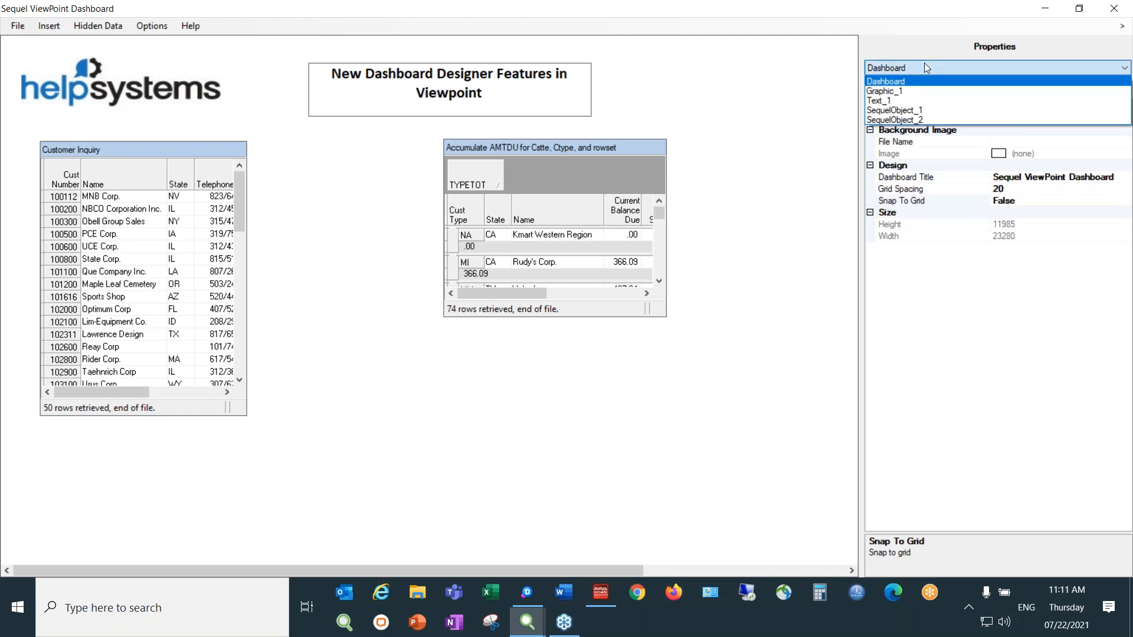
{"action": "left_click", "coordinate": [907, 103]}
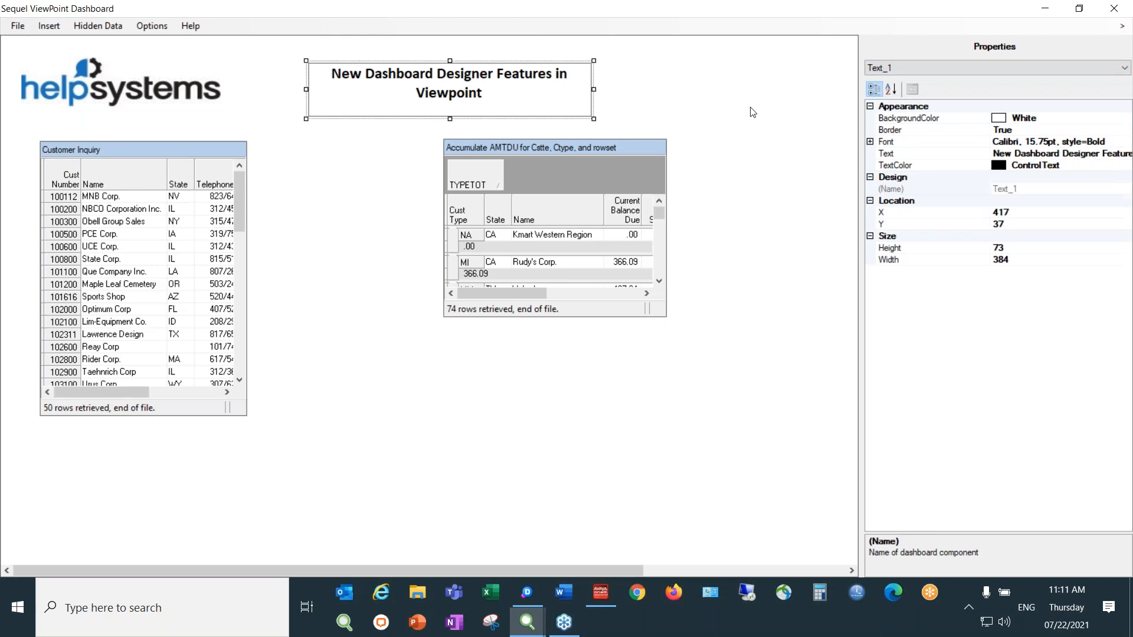
{"action": "left_click", "coordinate": [918, 66]}
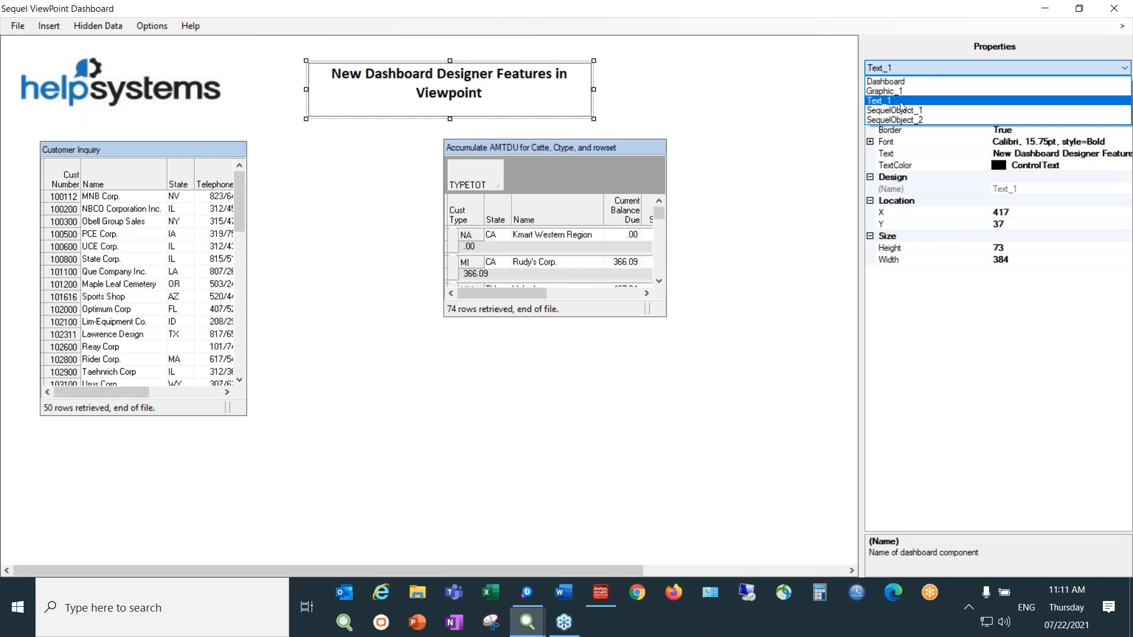
{"action": "left_click", "coordinate": [897, 80]}
{"action": "left_click", "coordinate": [897, 64]}
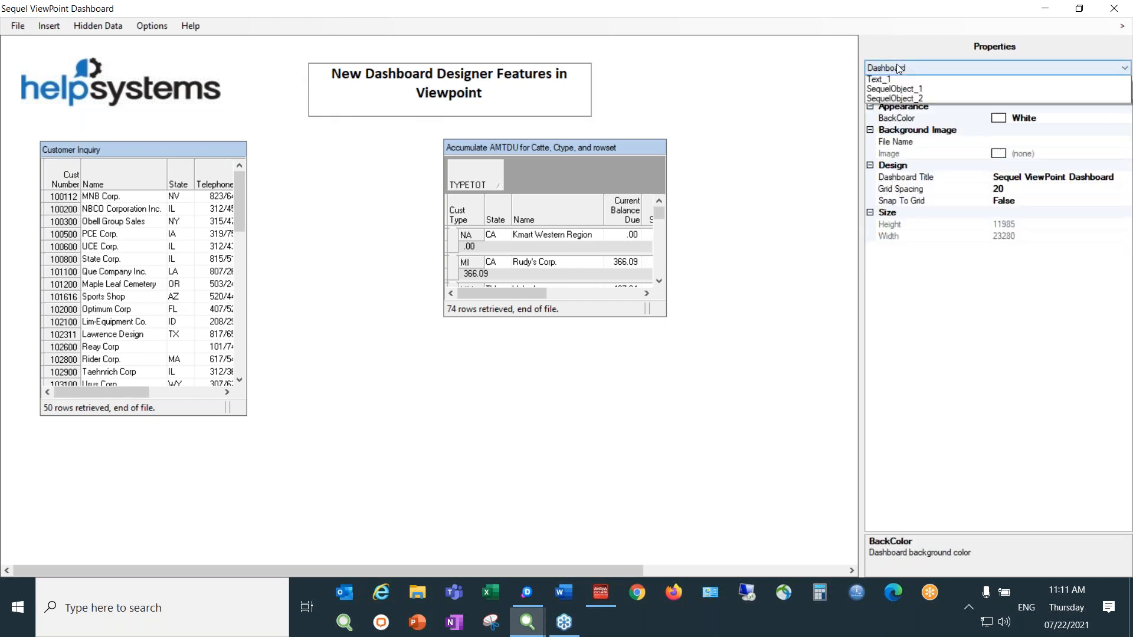
Step: Remove the word "Designer" from the title text object so it reads "New Dashboard Features in Viewpoint"
{"action": "left_click", "coordinate": [495, 66]}
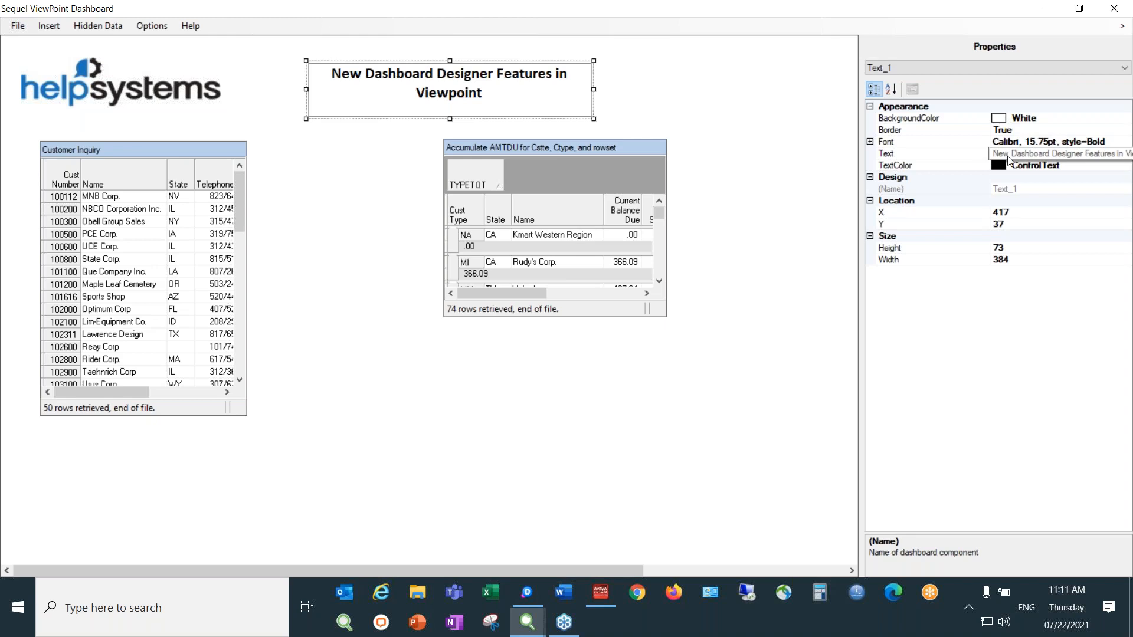
{"action": "left_click", "coordinate": [1047, 154]}
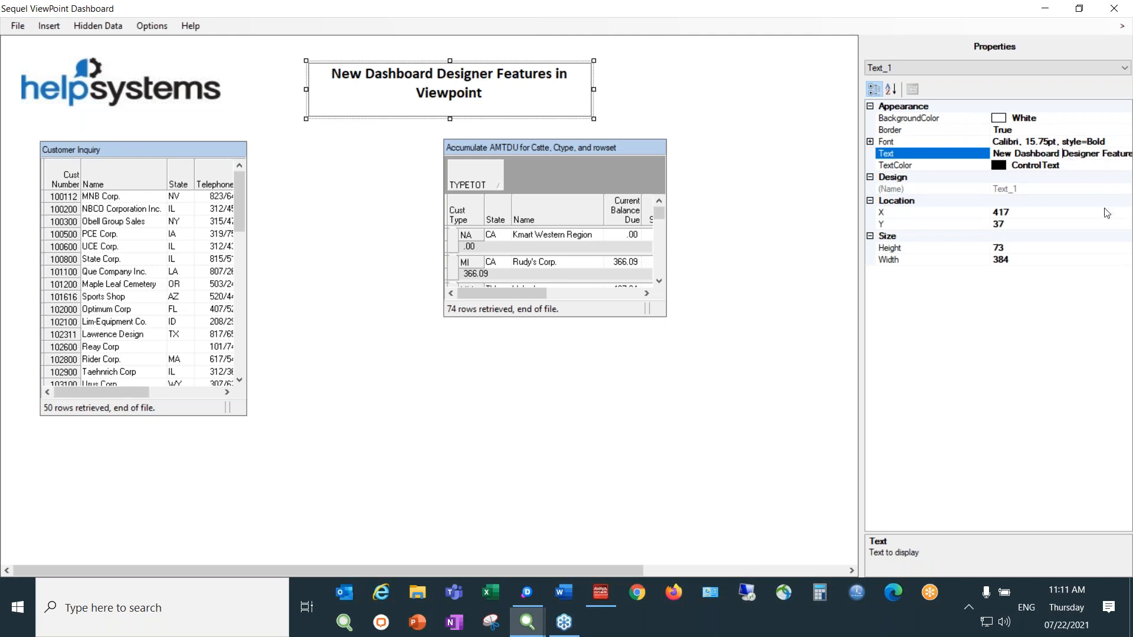
{"action": "key", "text": "Delete"}
{"action": "key", "text": "Delete"}
{"action": "key", "text": "Delete"}
{"action": "key", "text": "Delete"}
{"action": "key", "text": "Delete"}
{"action": "key", "text": "Delete"}
{"action": "key", "text": "Delete"}
{"action": "key", "text": "Delete"}
{"action": "key", "text": "Delete"}
{"action": "key", "text": "Return"}
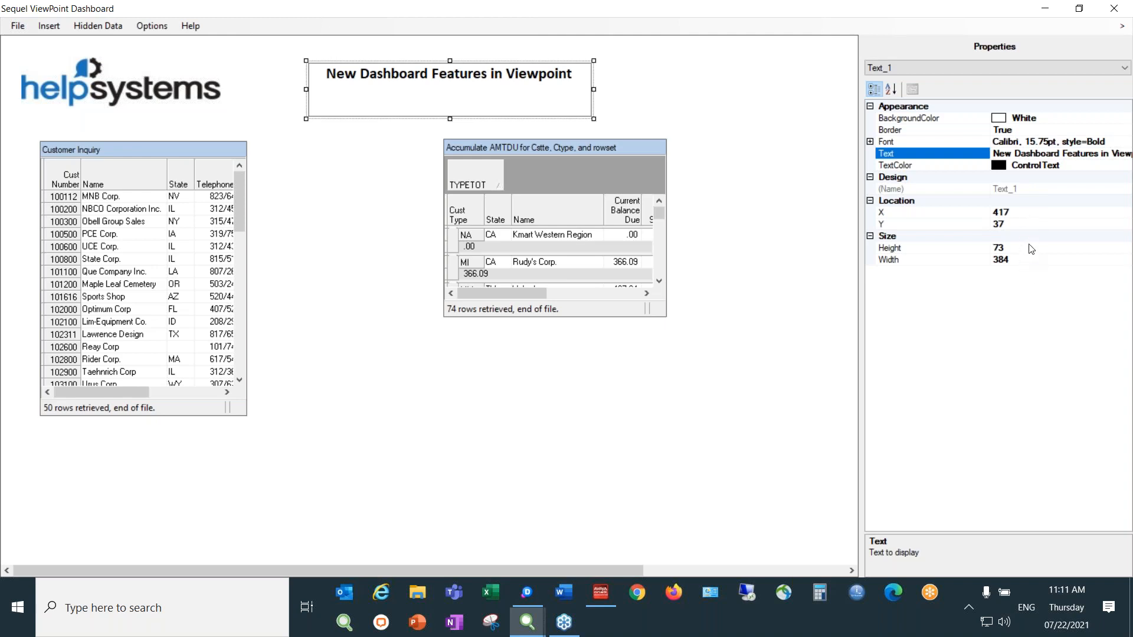
Step: Switch the displayed properties from the title text back to the dashboard
{"action": "left_click", "coordinate": [928, 69]}
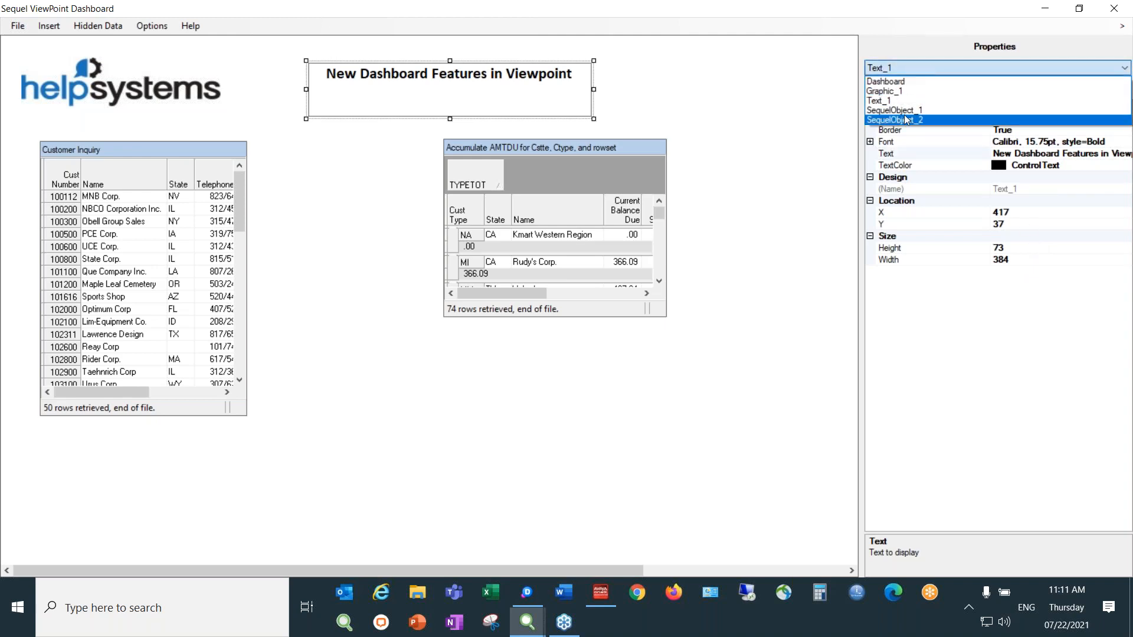
{"action": "left_click", "coordinate": [909, 42]}
{"action": "left_click", "coordinate": [900, 68]}
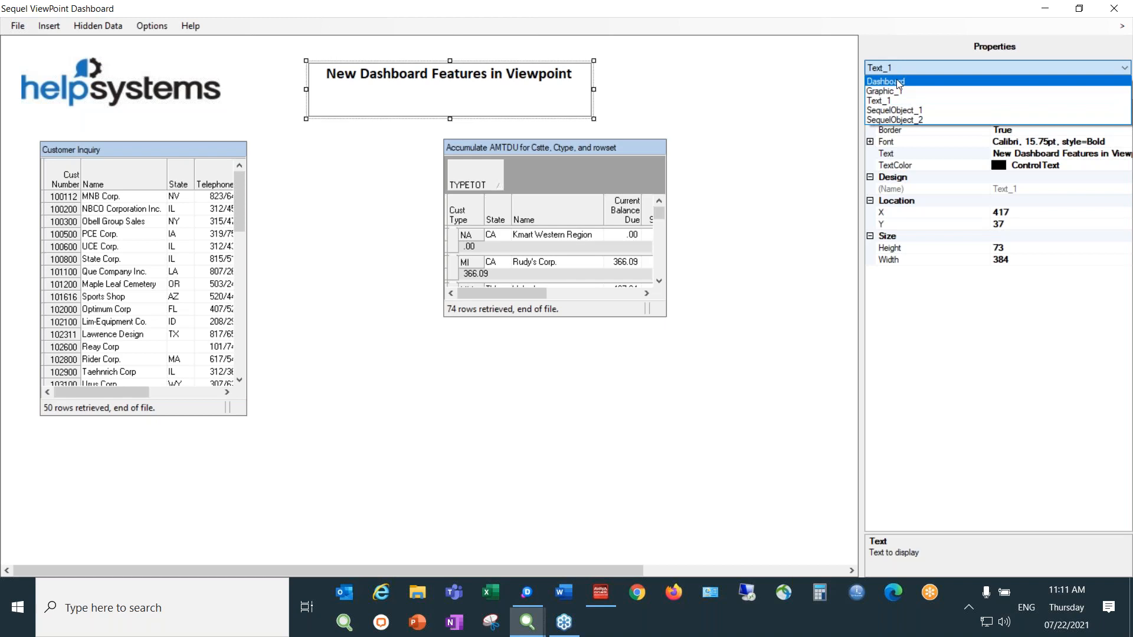
{"action": "left_click", "coordinate": [897, 81]}
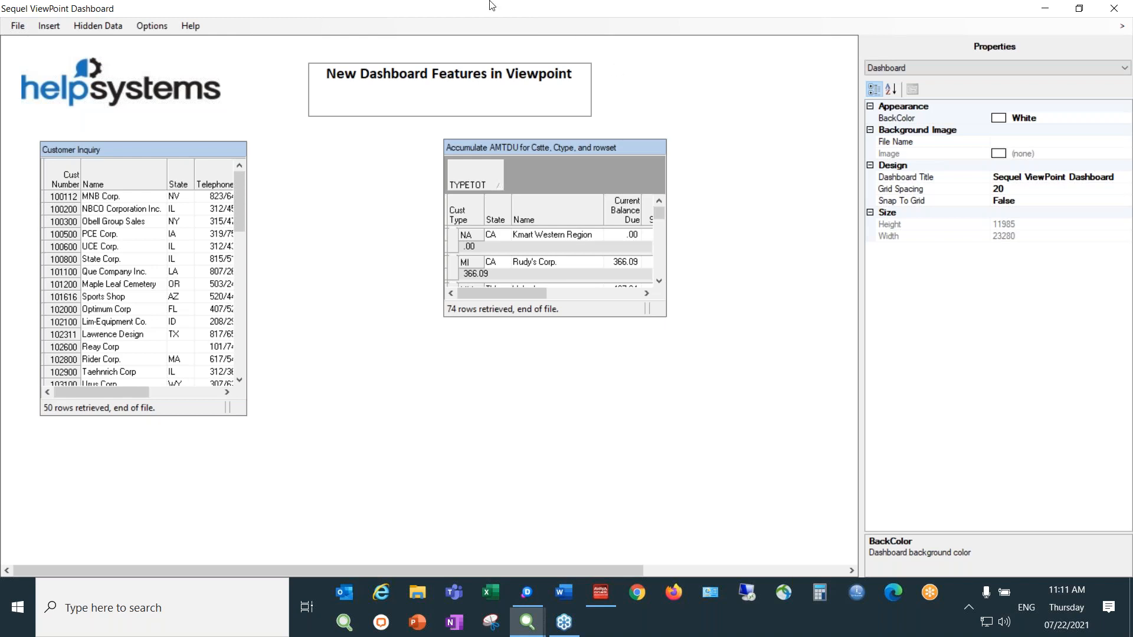
Step: Review the Dashboard Defaults used for new dashboards and close them without saving changes
{"action": "left_click", "coordinate": [165, 28]}
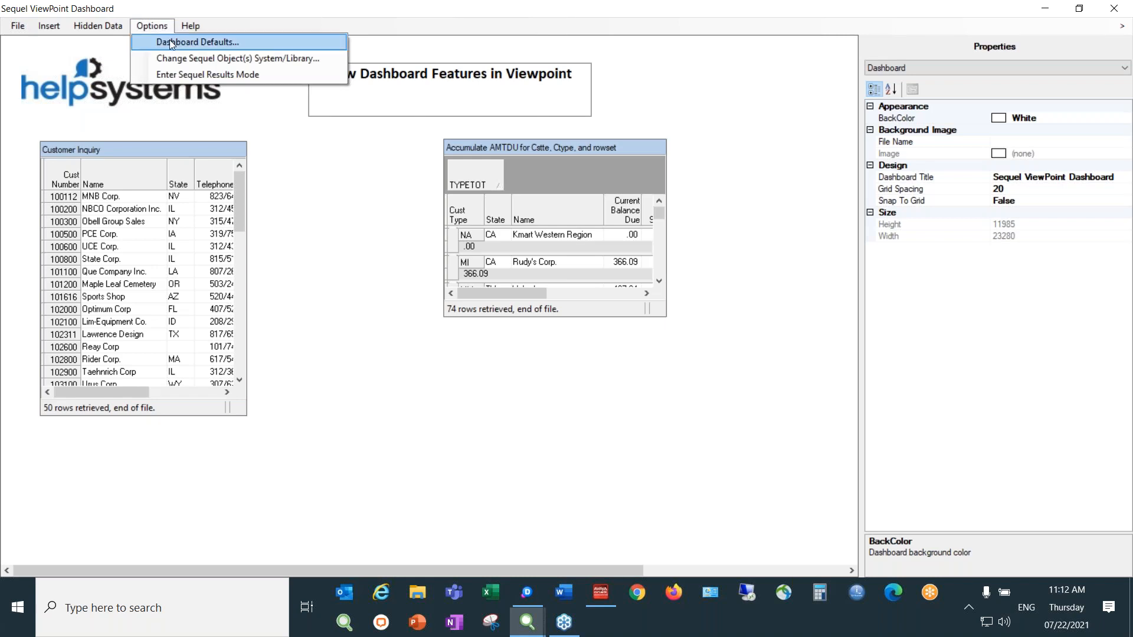
{"action": "left_click", "coordinate": [169, 41]}
{"action": "left_click_drag", "start_coordinate": [589, 207], "coordinate": [497, 233]}
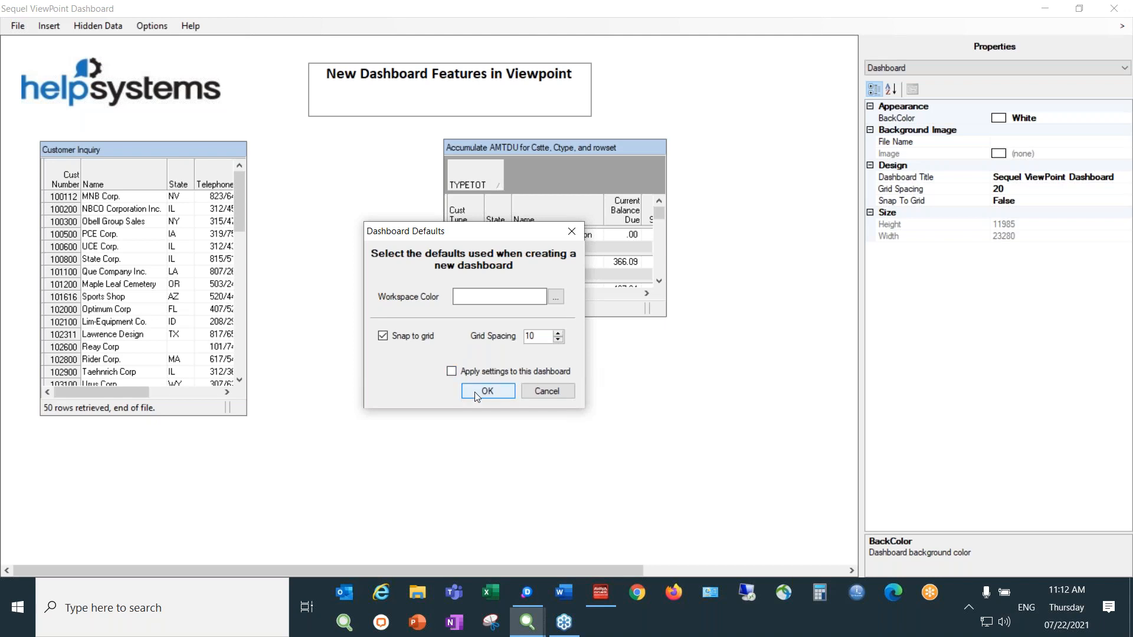
{"action": "left_click", "coordinate": [547, 393]}
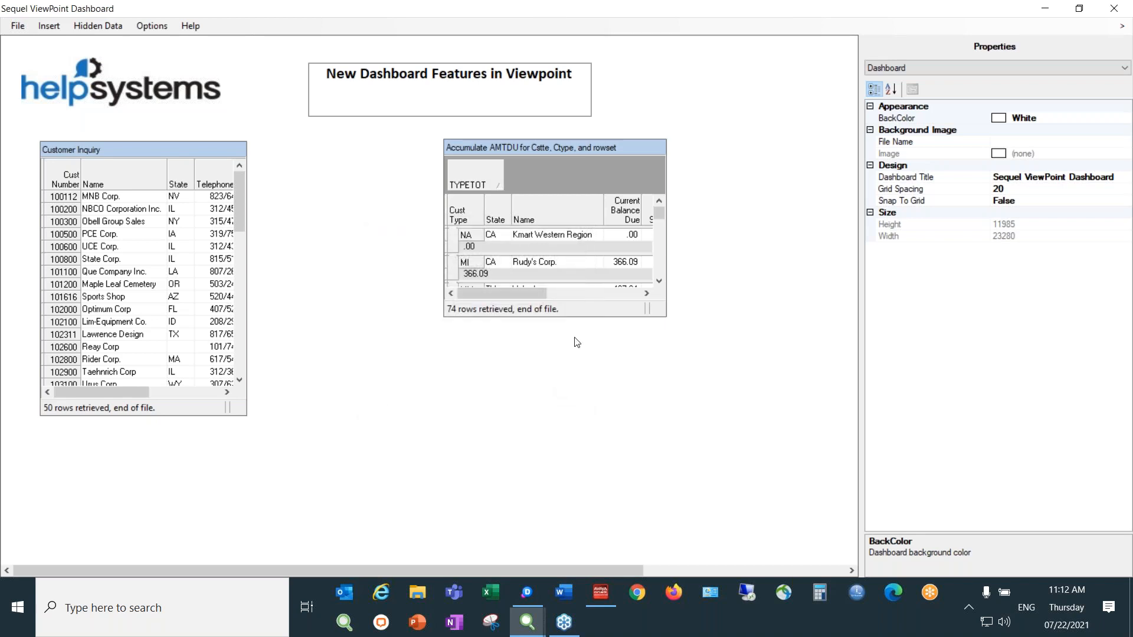
Step: Change the system of SequelObject_2, the Accumulate AMTDU view, to HS44, leaving its library on (NO CHANGE)
{"action": "left_click", "coordinate": [156, 29]}
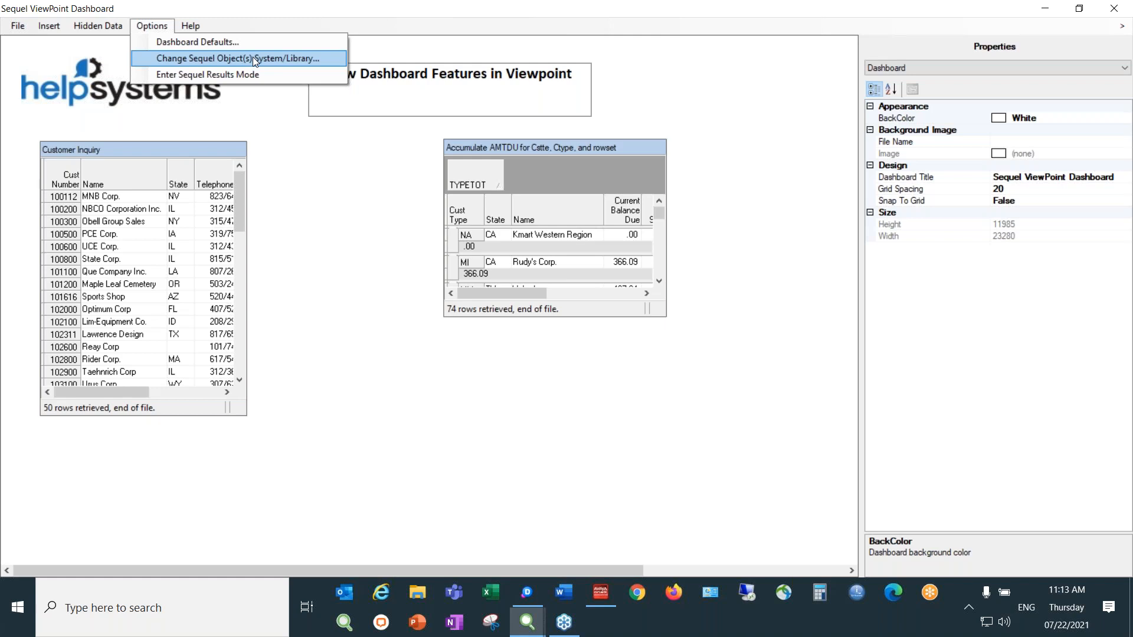
{"action": "left_click", "coordinate": [327, 58]}
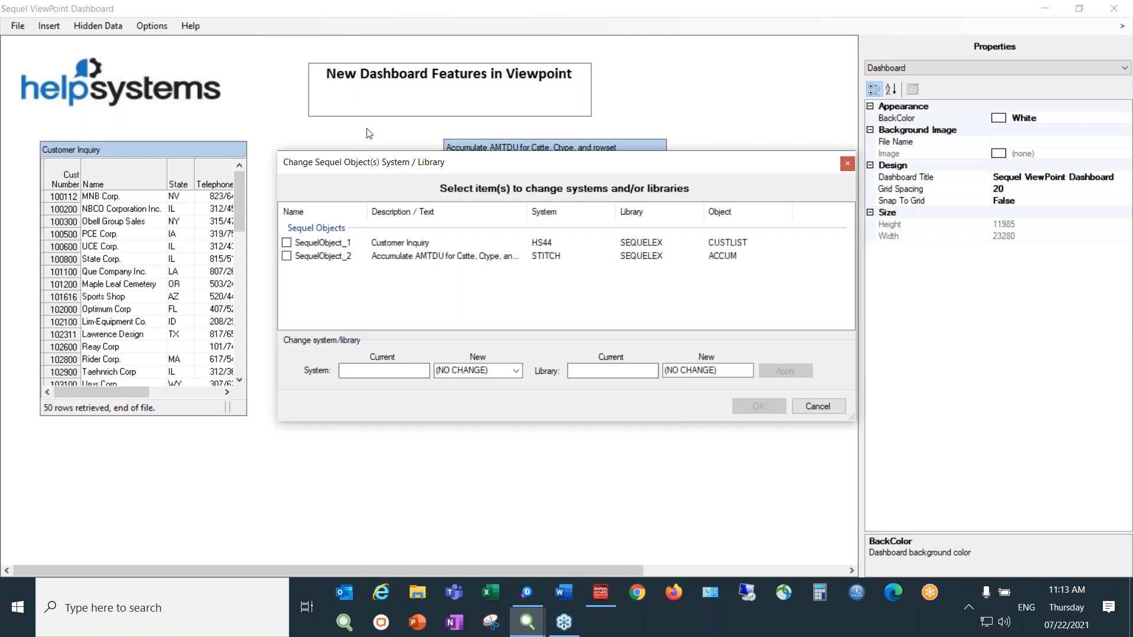
{"action": "left_click_drag", "start_coordinate": [529, 173], "coordinate": [471, 222]}
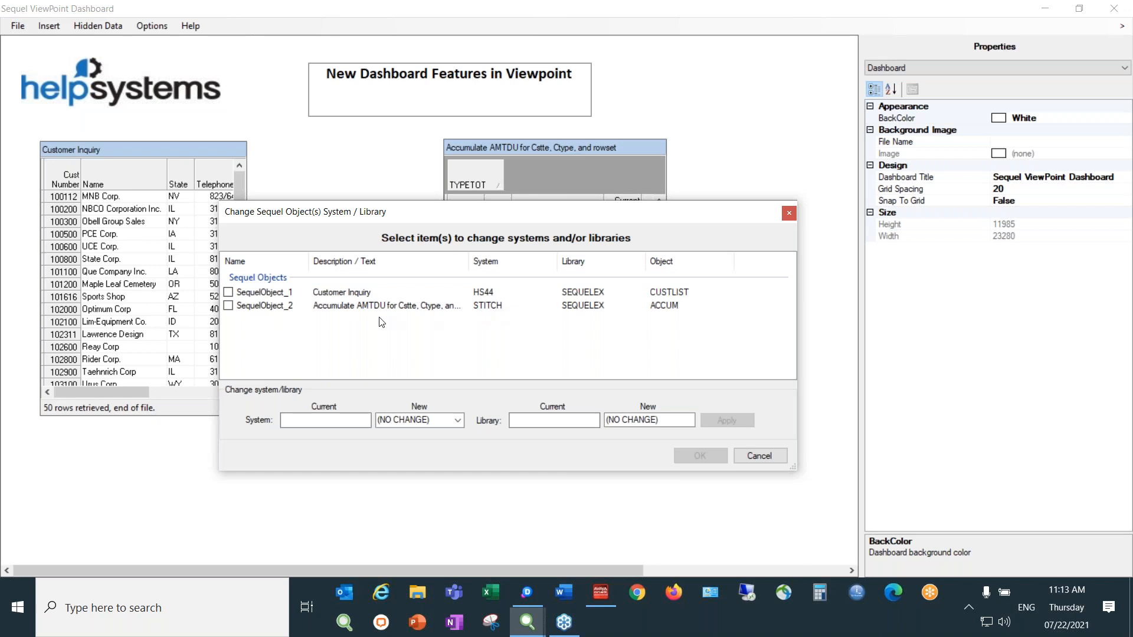
{"action": "left_click", "coordinate": [229, 306]}
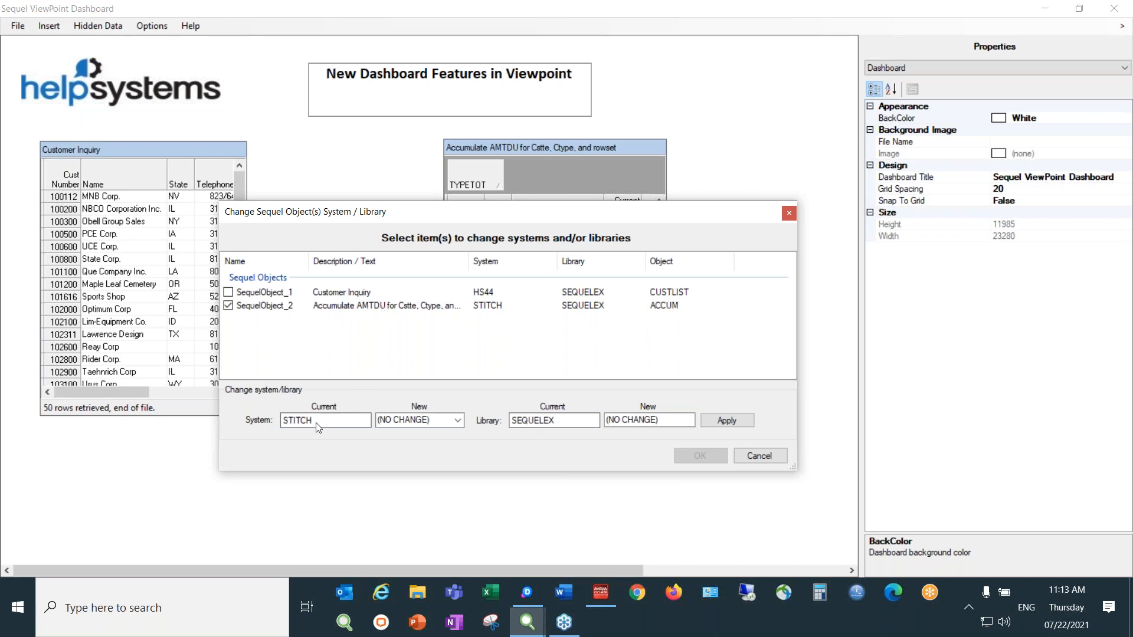
{"action": "left_click", "coordinate": [458, 420]}
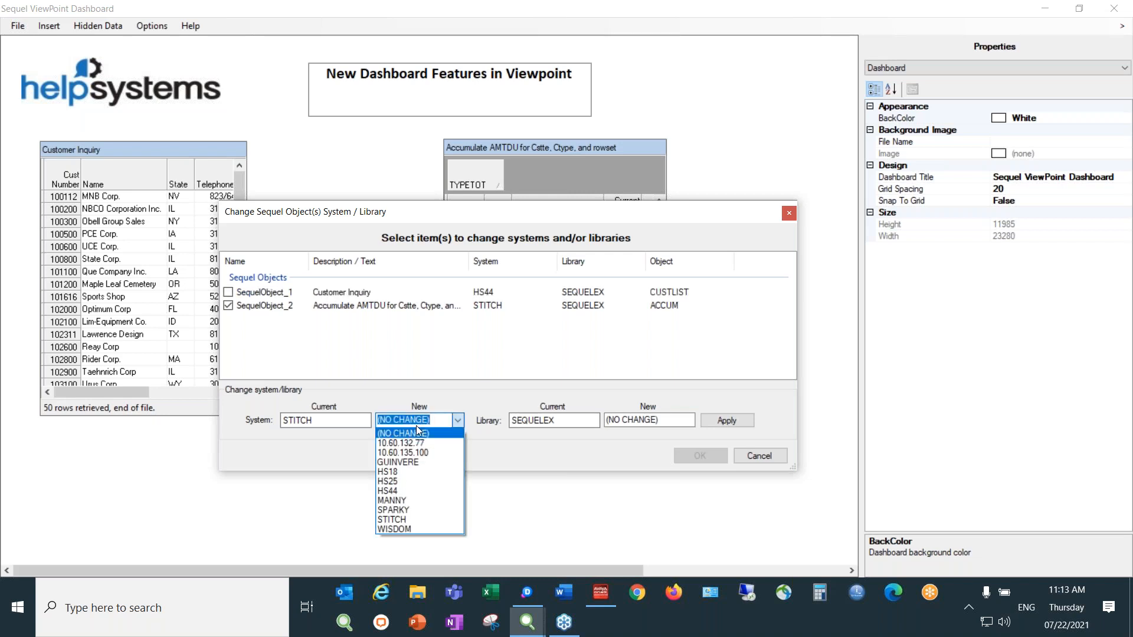
{"action": "left_click", "coordinate": [403, 491]}
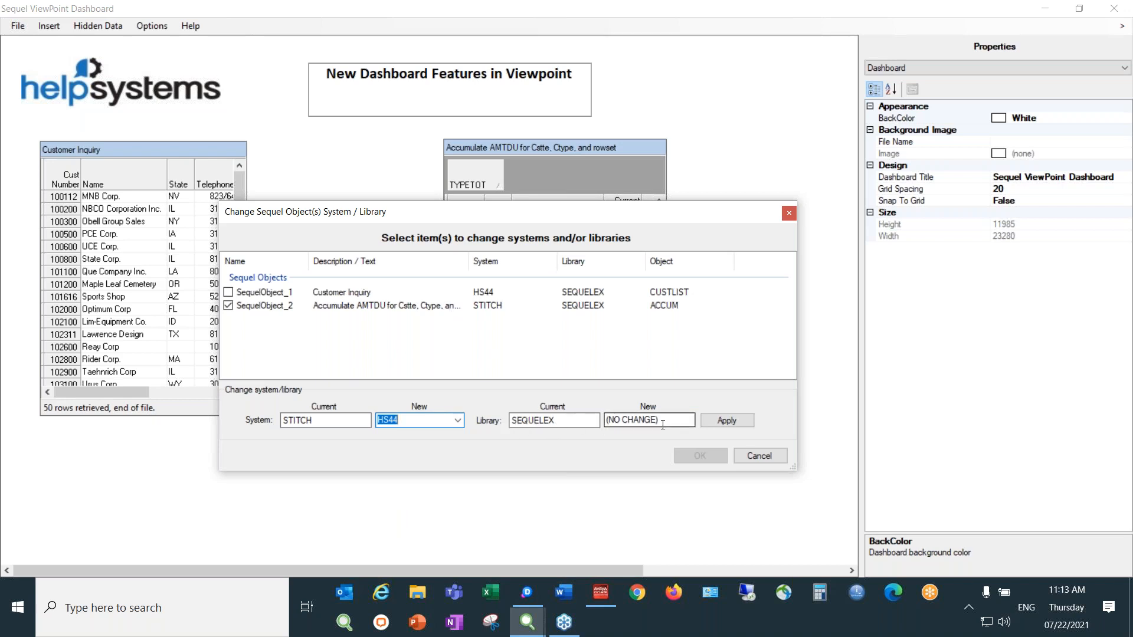
{"action": "left_click", "coordinate": [715, 424]}
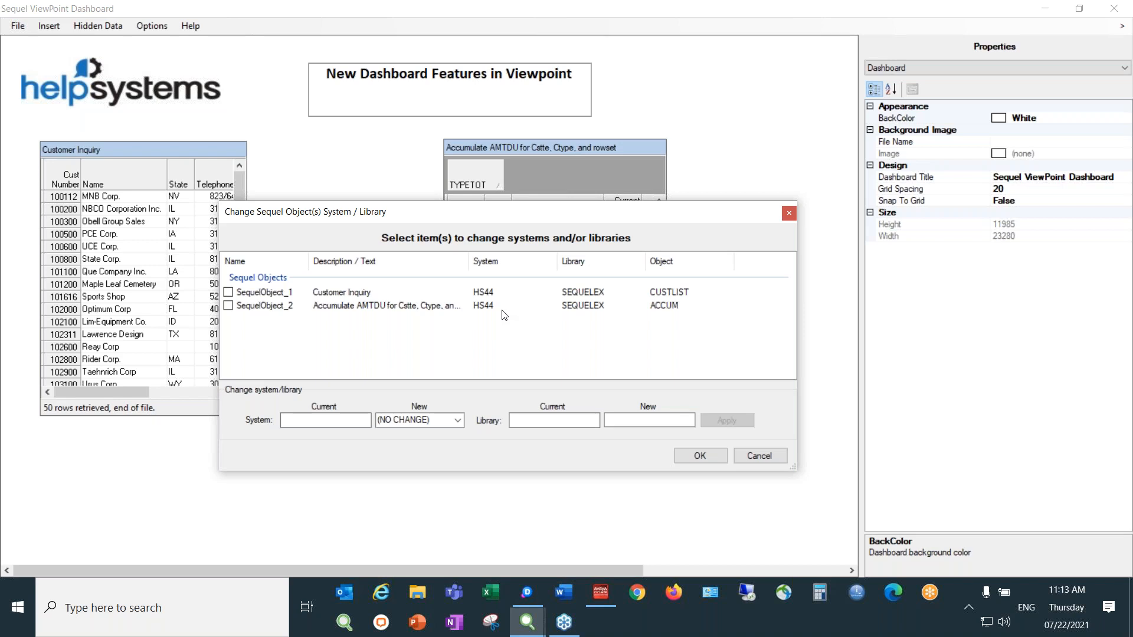
{"action": "left_click", "coordinate": [700, 456]}
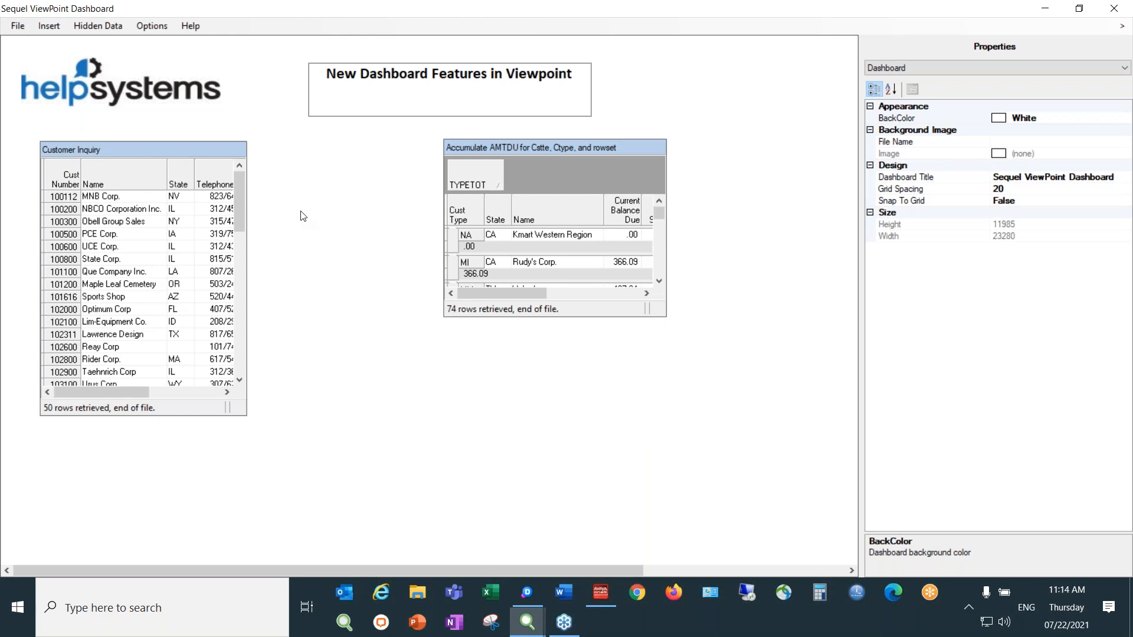
Step: Sort the Customer Inquiry grid by State in ascending order in Sequel Results Mode and exit that mode
{"action": "left_click", "coordinate": [155, 30]}
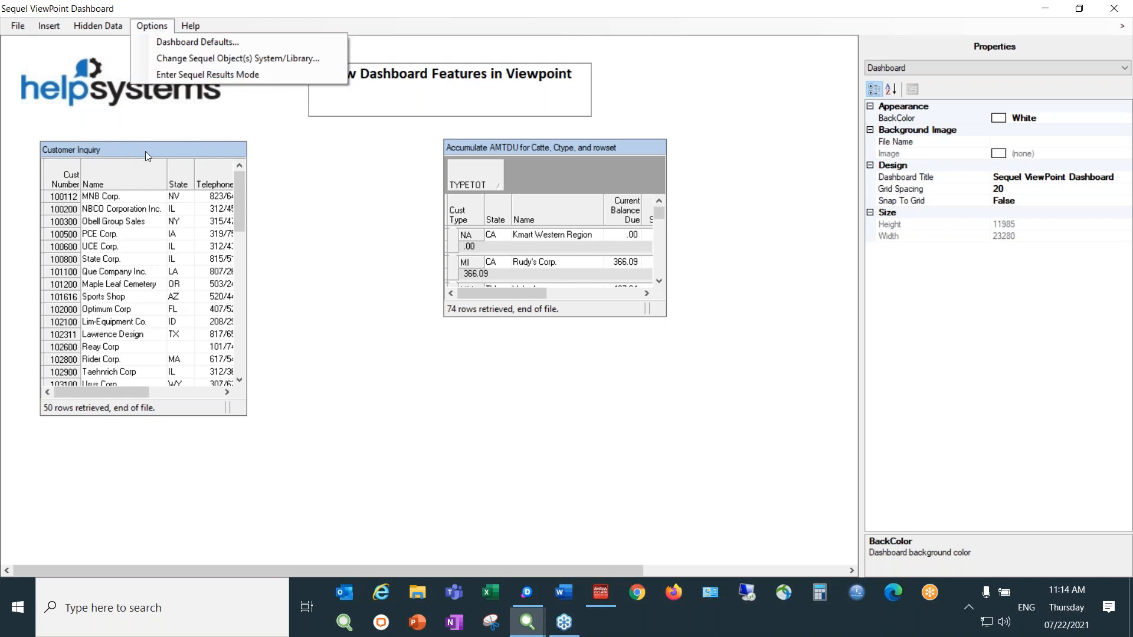
{"action": "left_click", "coordinate": [180, 80]}
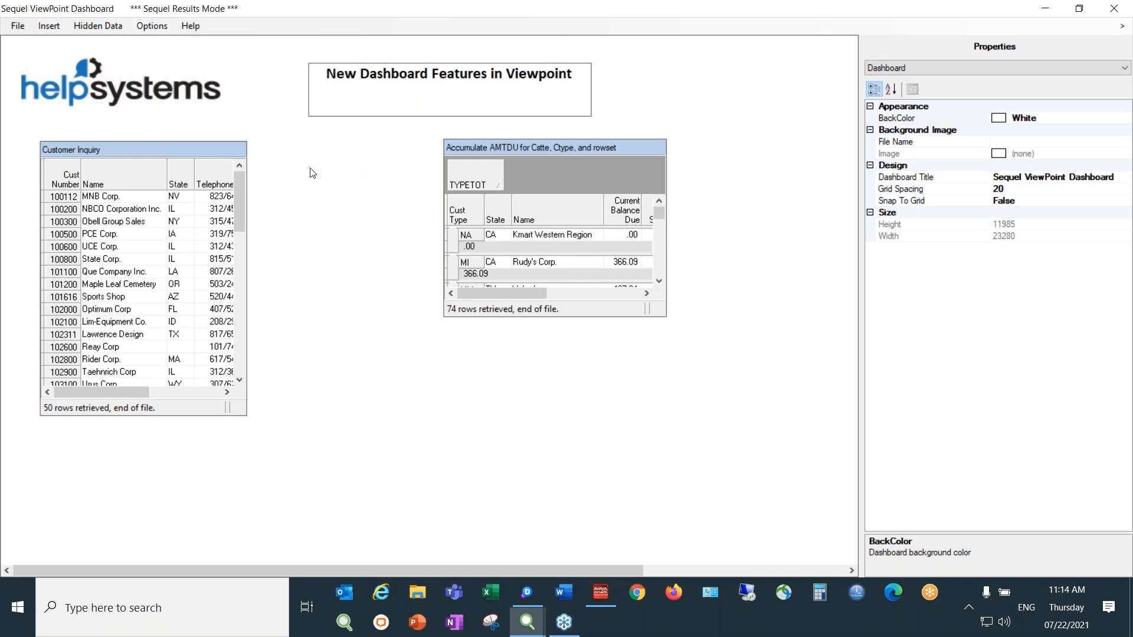
{"action": "double_click", "coordinate": [177, 172]}
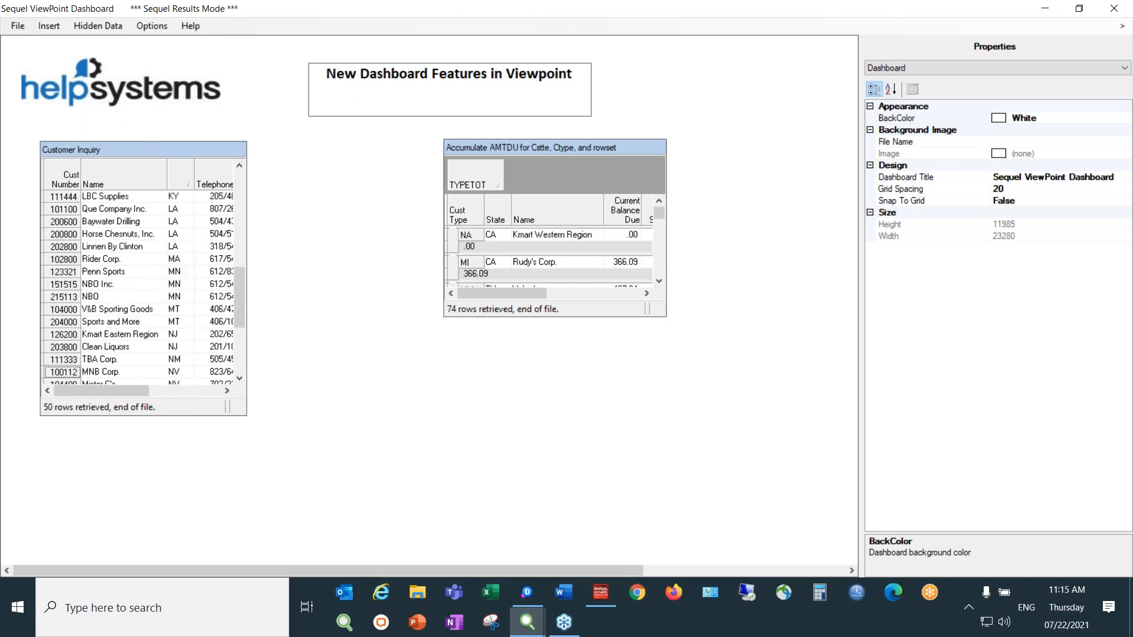
{"action": "left_click_drag", "start_coordinate": [239, 281], "coordinate": [240, 167]}
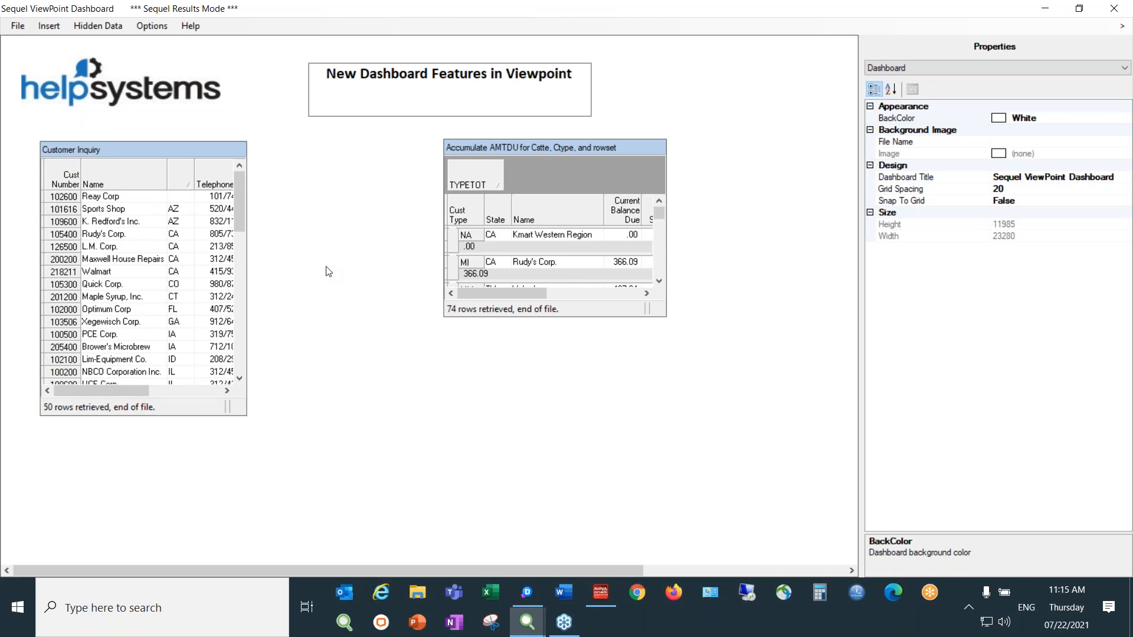
{"action": "left_click", "coordinate": [152, 26]}
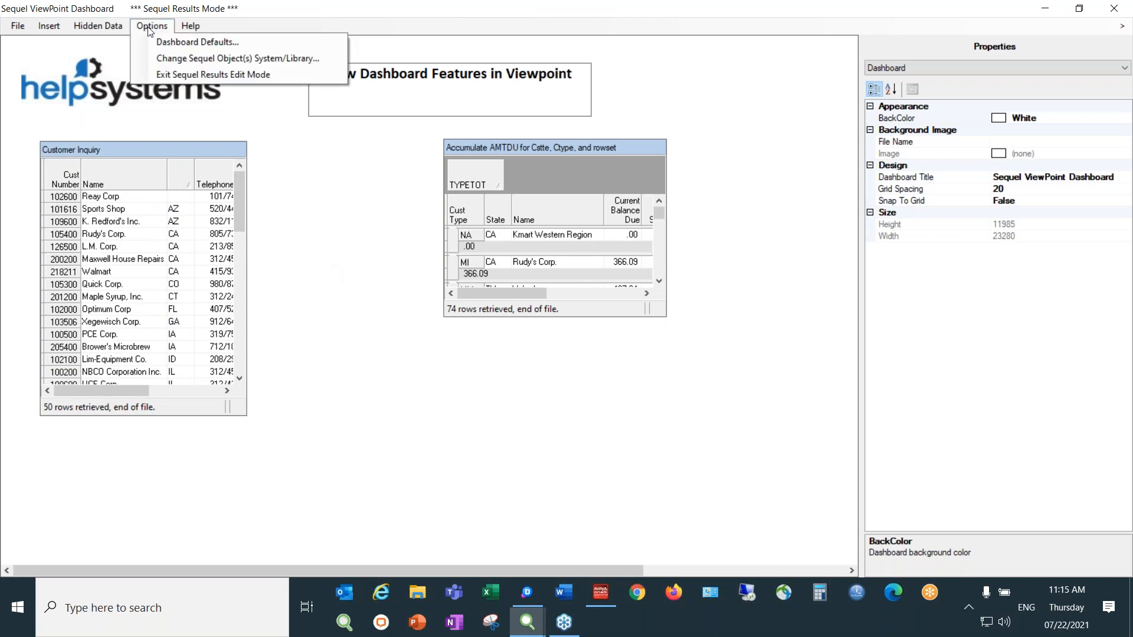
{"action": "left_click", "coordinate": [266, 77]}
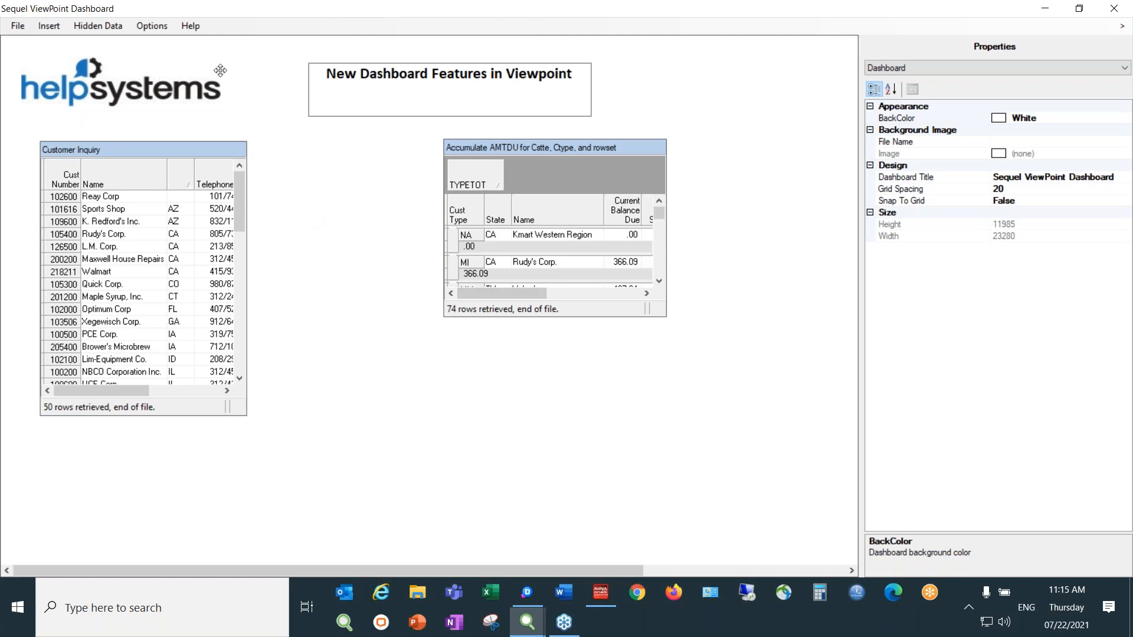
Step: Insert an action button below the Accumulate AMTDU grid, about 211 wide and 72 high, at about X 735, Y 464
{"action": "left_click", "coordinate": [48, 26]}
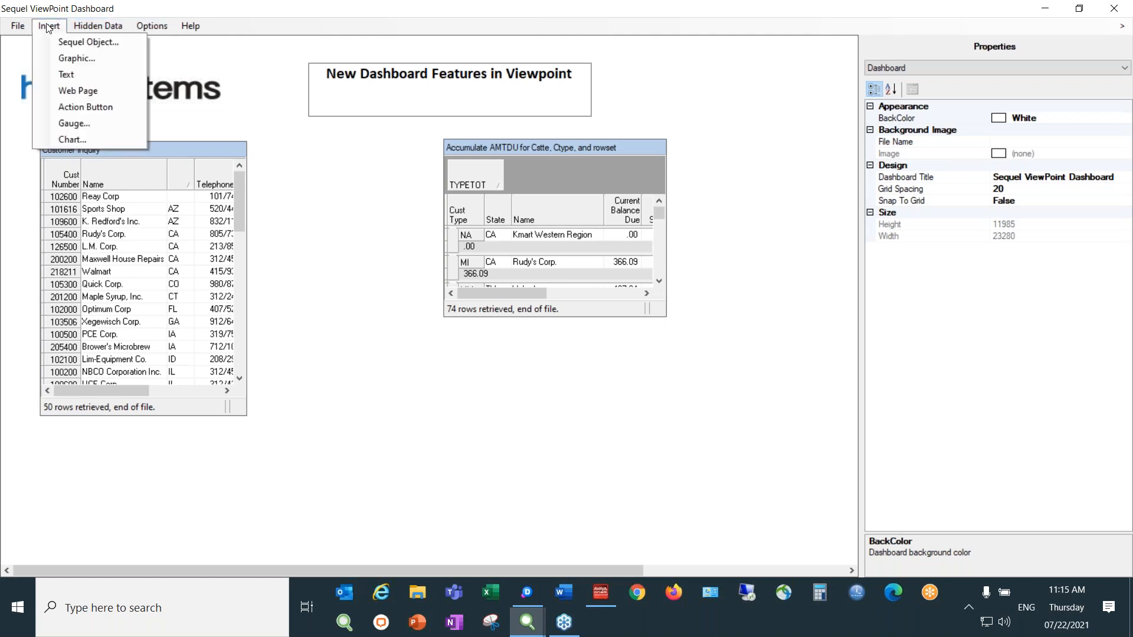
{"action": "left_click", "coordinate": [86, 107]}
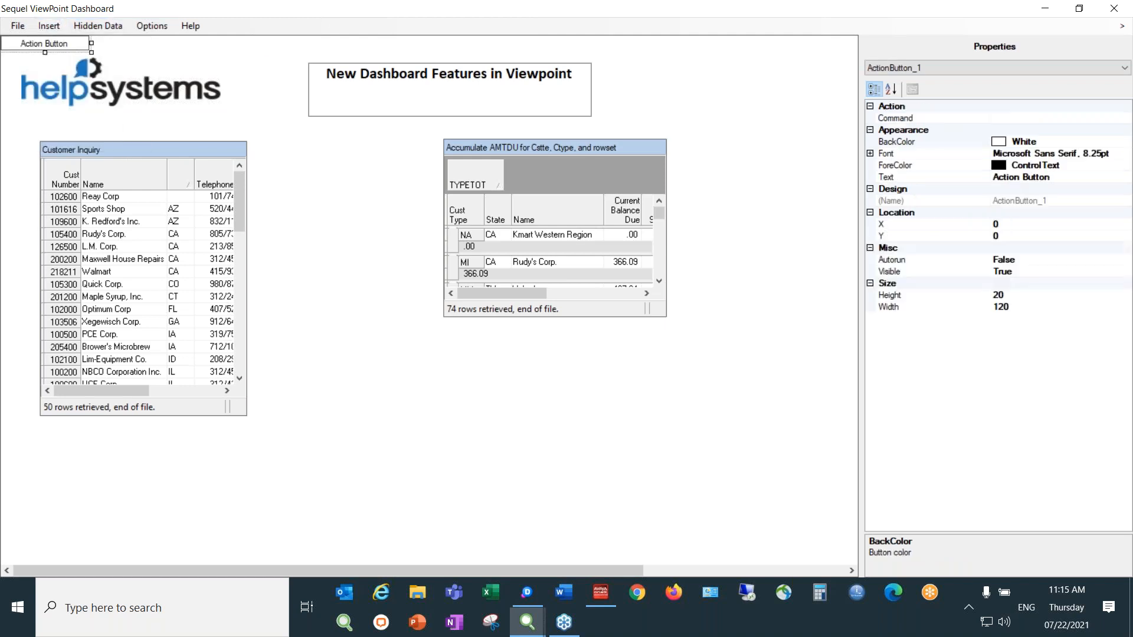
{"action": "left_click_drag", "start_coordinate": [73, 43], "coordinate": [692, 422]}
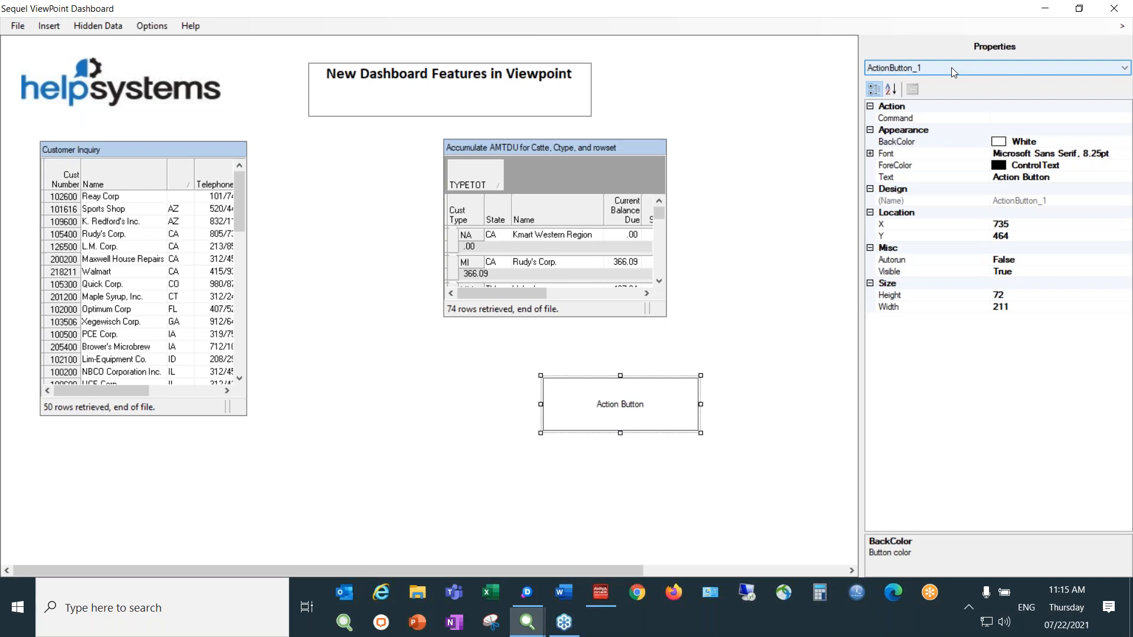
Step: Set the action button's command to the Sequel view AR from library SEQUELEX on HS44, displayed directly in a new window
{"action": "left_click", "coordinate": [952, 117]}
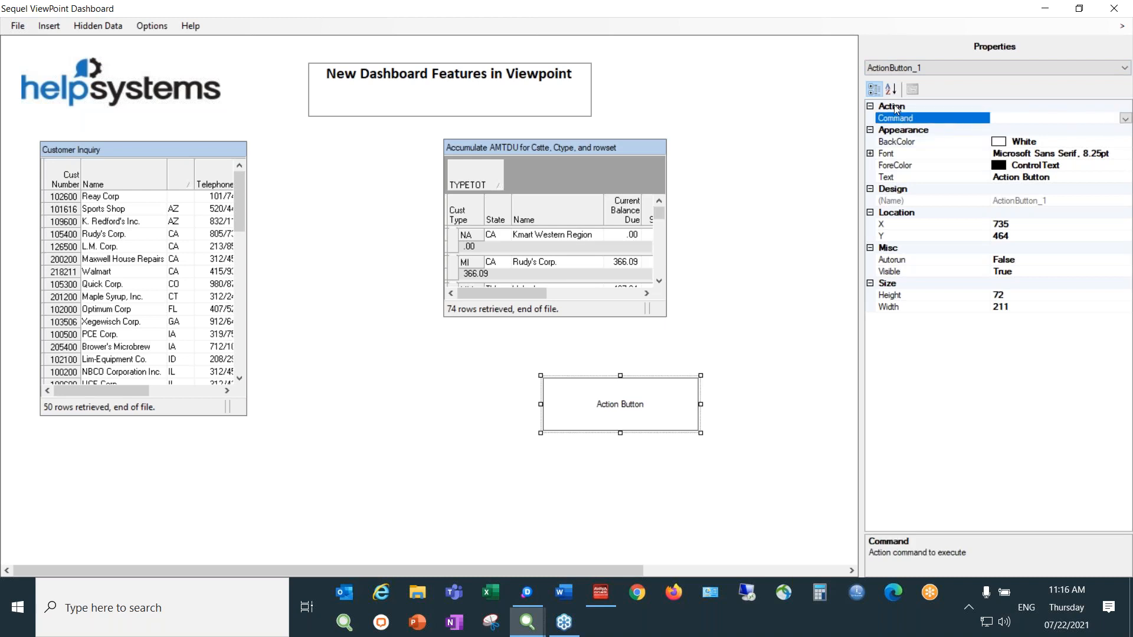
{"action": "left_click", "coordinate": [1125, 119]}
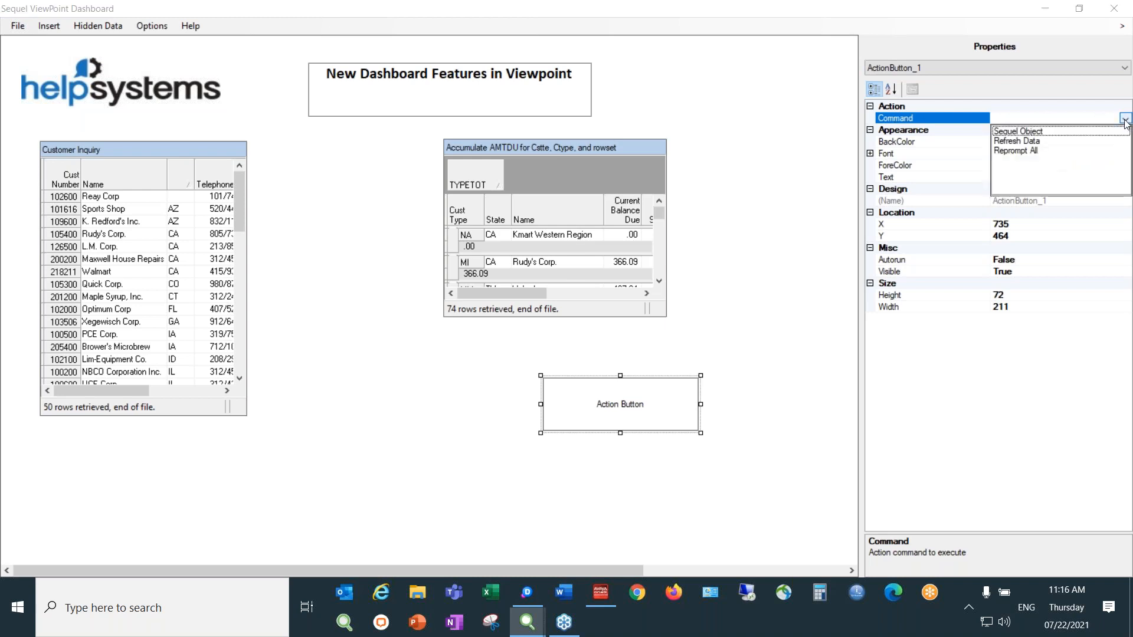
{"action": "left_click", "coordinate": [1032, 132]}
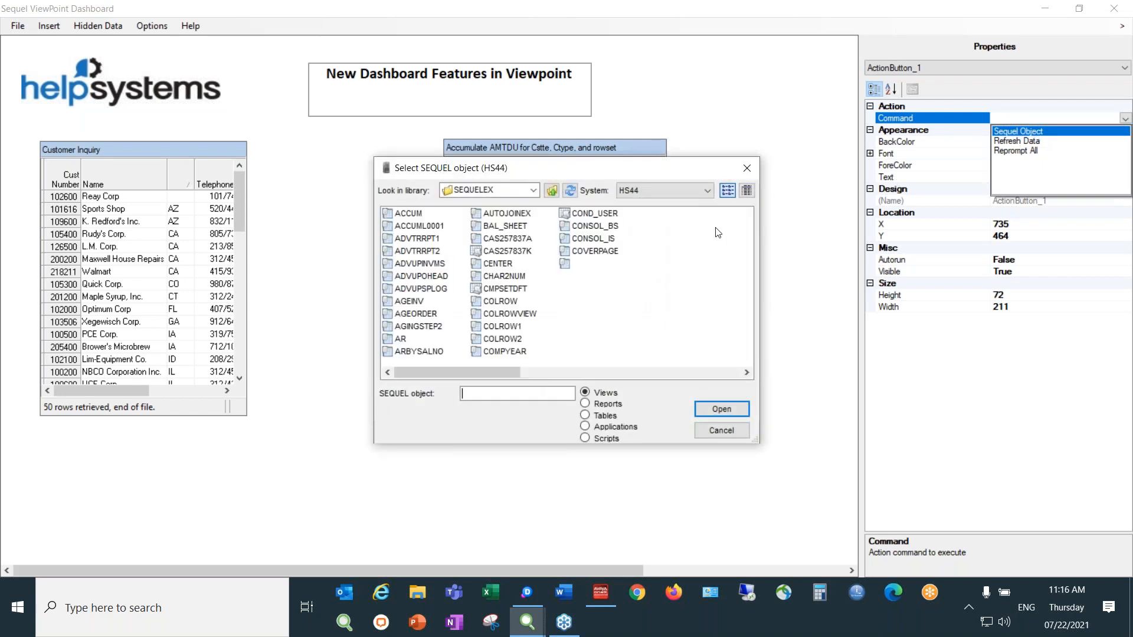
{"action": "left_click", "coordinate": [400, 339]}
{"action": "left_click", "coordinate": [720, 408]}
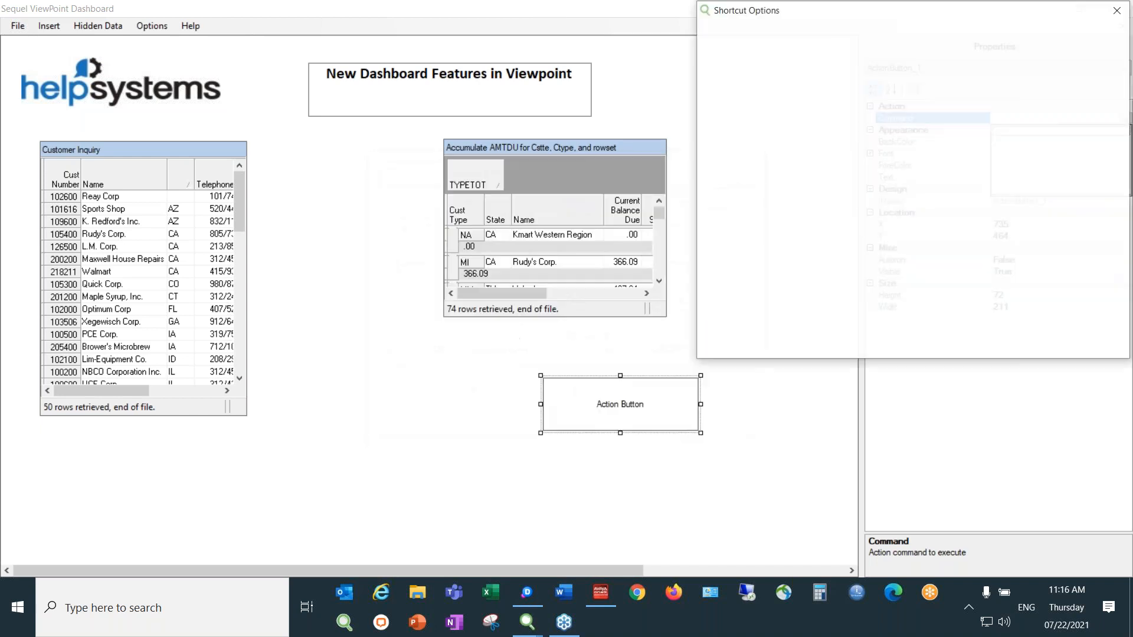
{"action": "left_click_drag", "start_coordinate": [920, 13], "coordinate": [829, 58]}
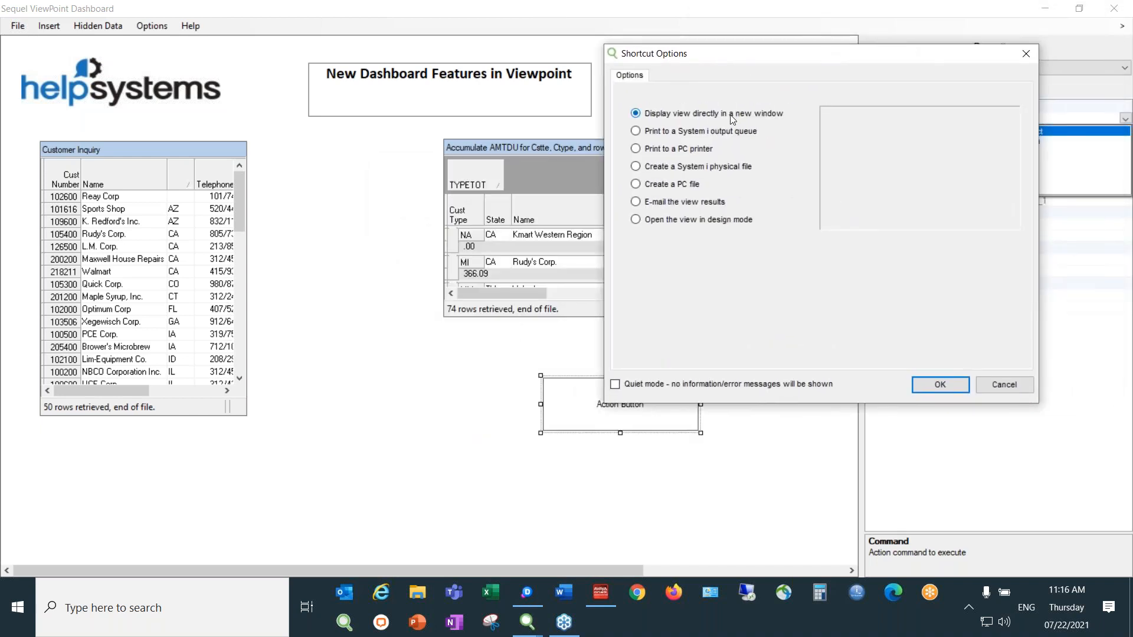
{"action": "left_click", "coordinate": [941, 385]}
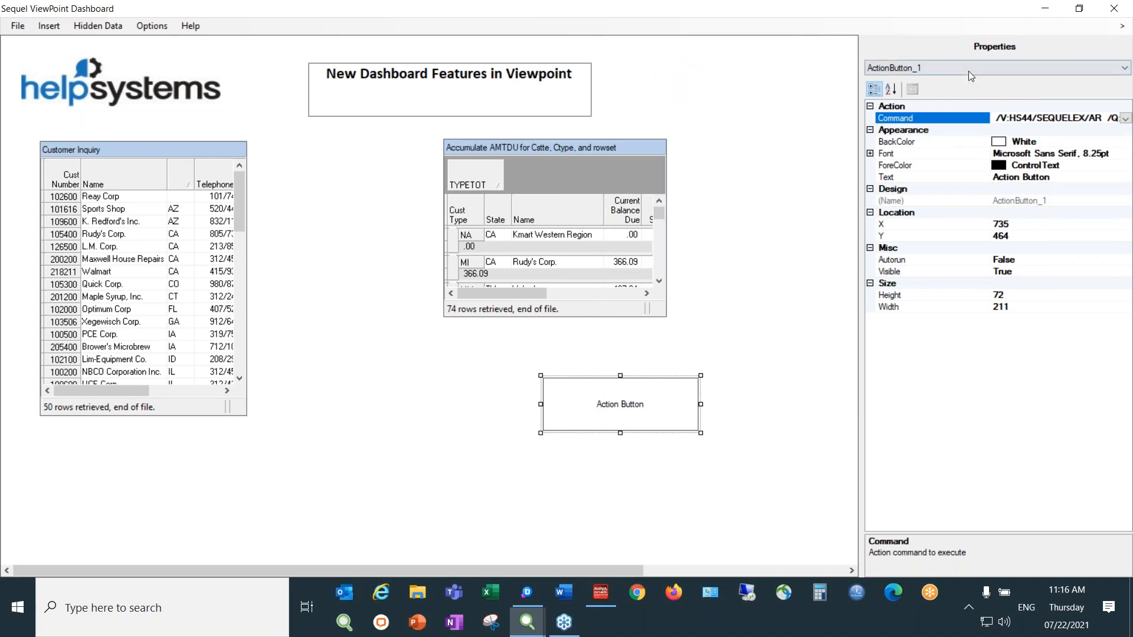
Step: Set the action button's text to "This runs the AR view"
{"action": "left_click", "coordinate": [1064, 179]}
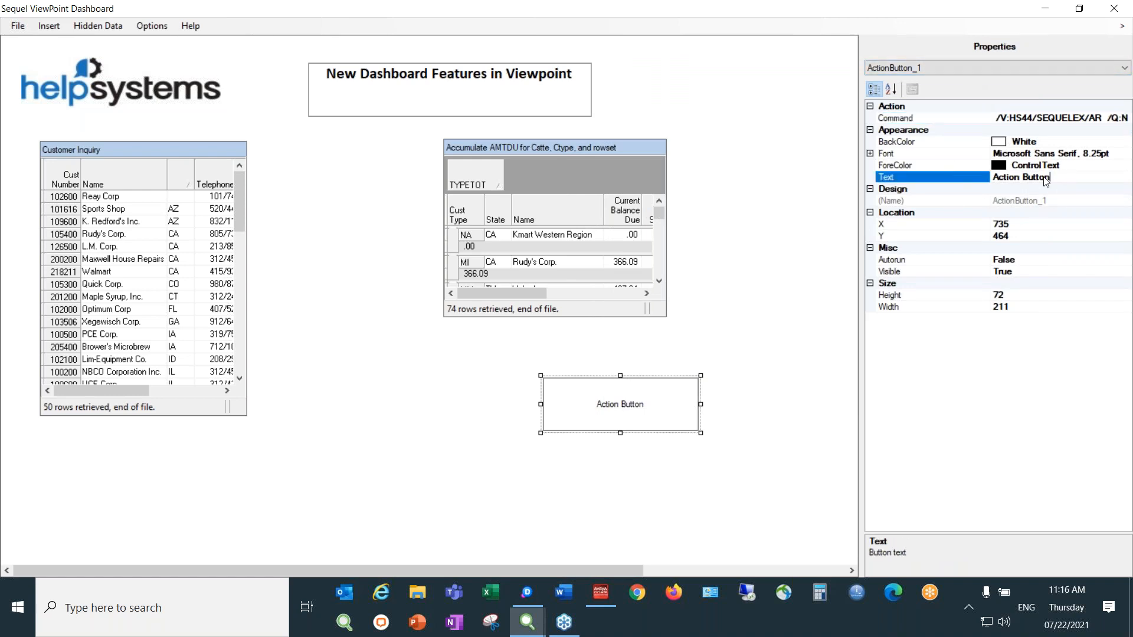
{"action": "left_click_drag", "start_coordinate": [1053, 180], "coordinate": [995, 182]}
{"action": "type", "text": "This runs the AR view"}
Step: Review the action button's Autorun and Visible properties without changing them
{"action": "left_click", "coordinate": [1053, 260]}
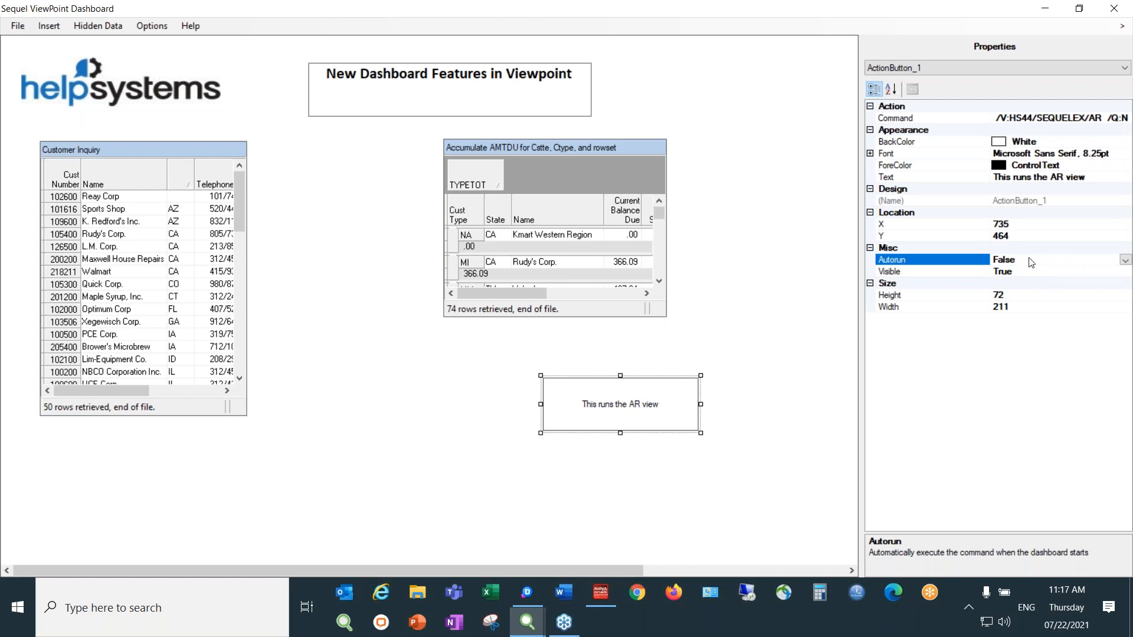
{"action": "left_click", "coordinate": [1034, 275]}
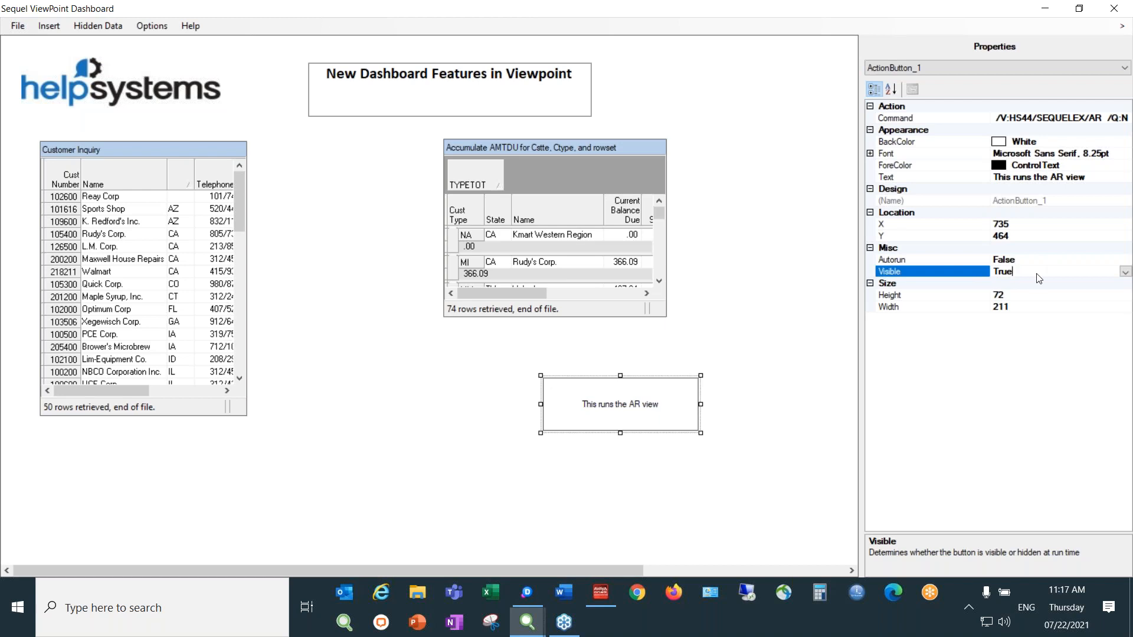
{"action": "left_click", "coordinate": [1125, 273]}
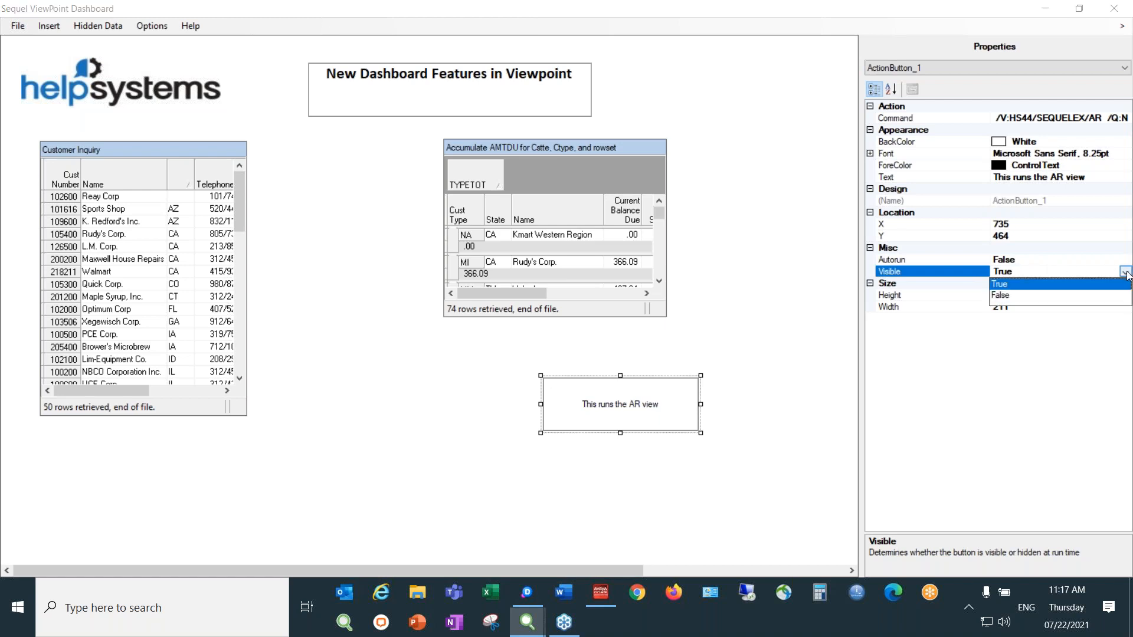
{"action": "left_click", "coordinate": [1087, 274]}
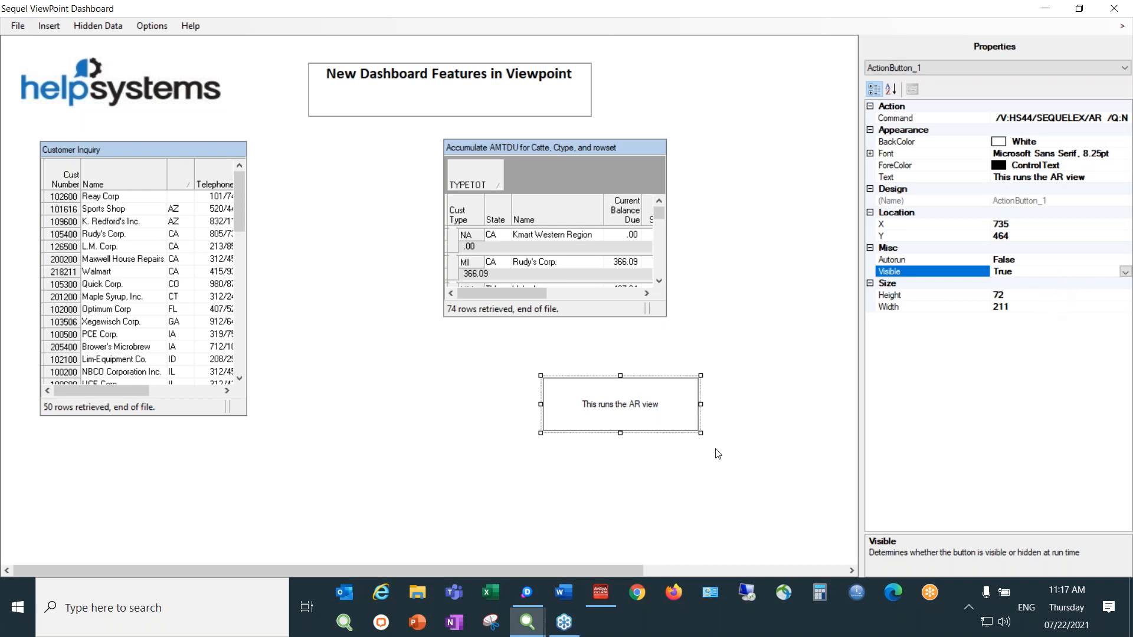
Step: Insert a chart based on the first five Current Balance Due values in the Customer Inquiry grid
{"action": "left_click", "coordinate": [49, 26]}
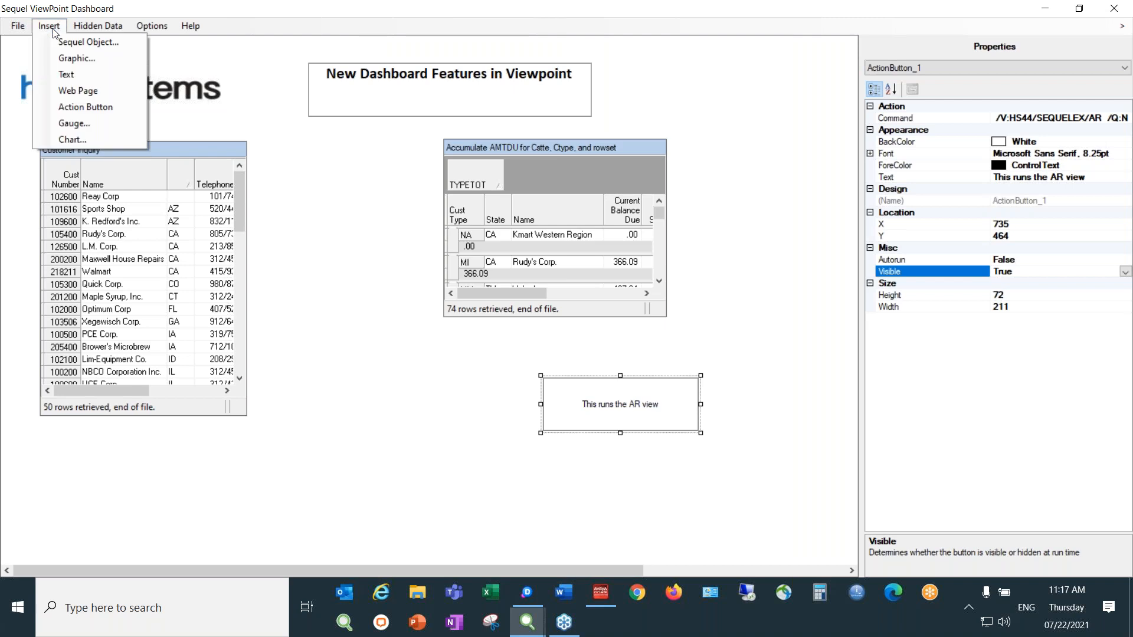
{"action": "left_click", "coordinate": [292, 208]}
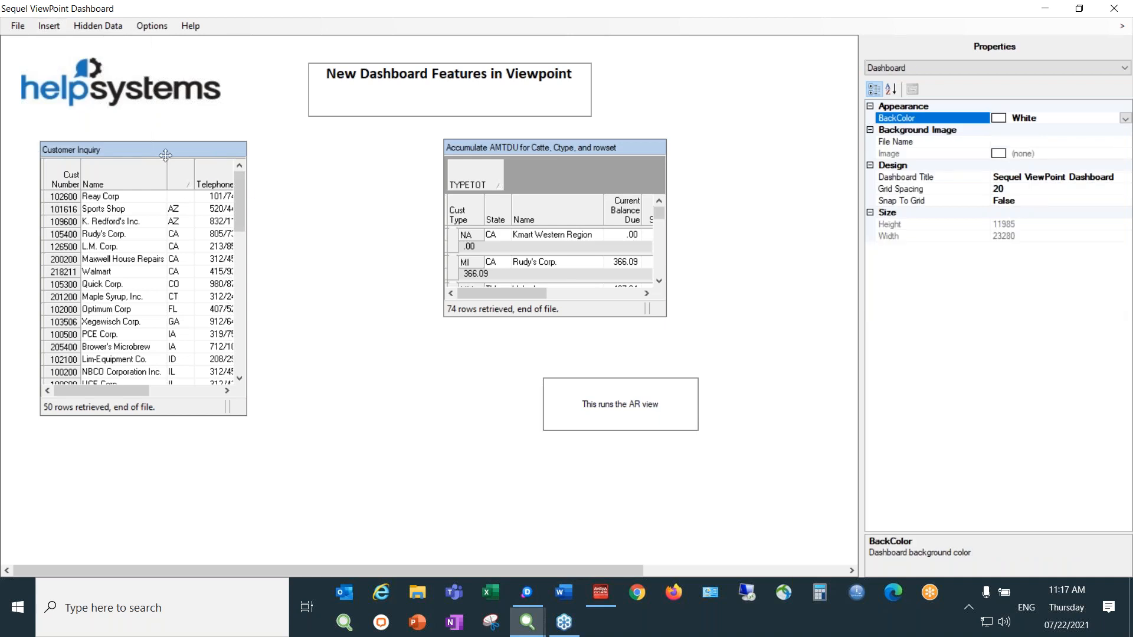
{"action": "left_click", "coordinate": [159, 149]}
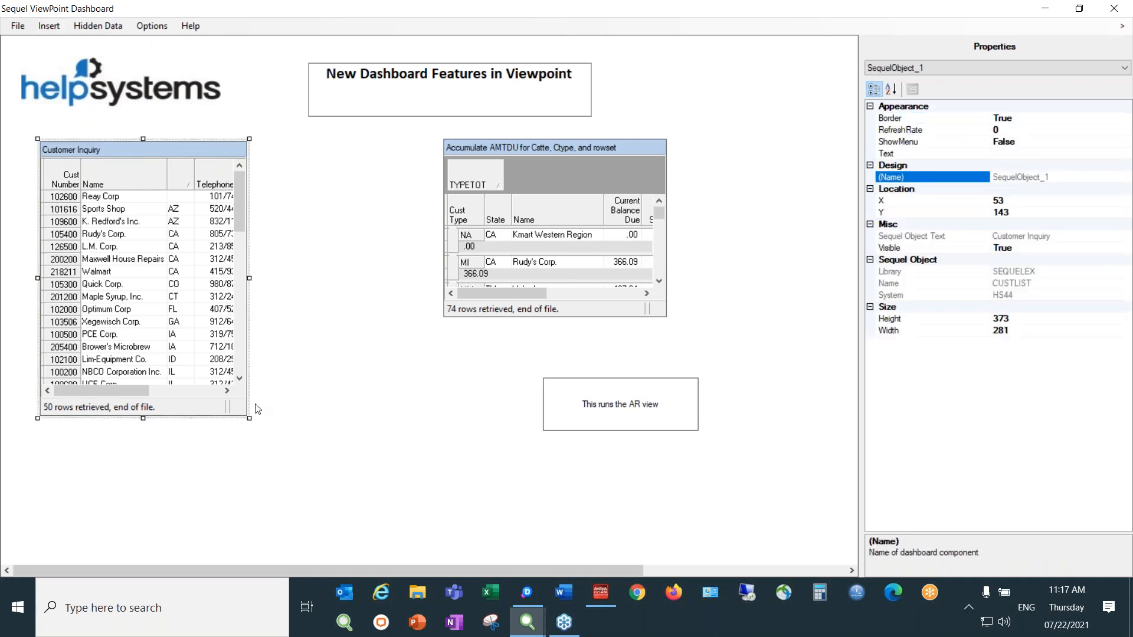
{"action": "left_click", "coordinate": [216, 390]}
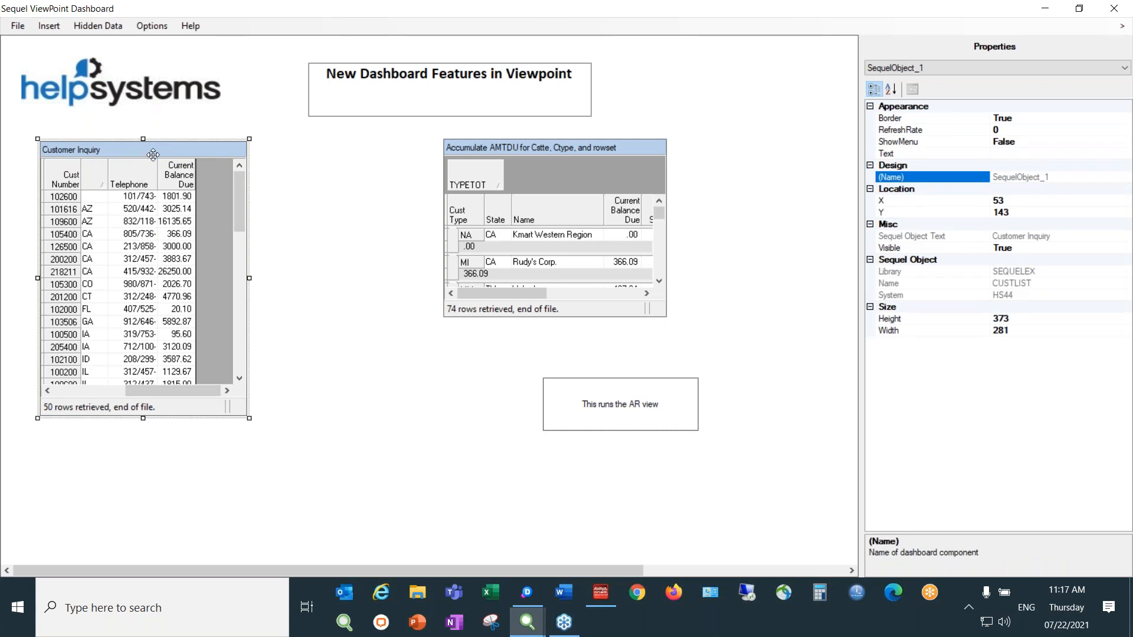
{"action": "left_click", "coordinate": [49, 26]}
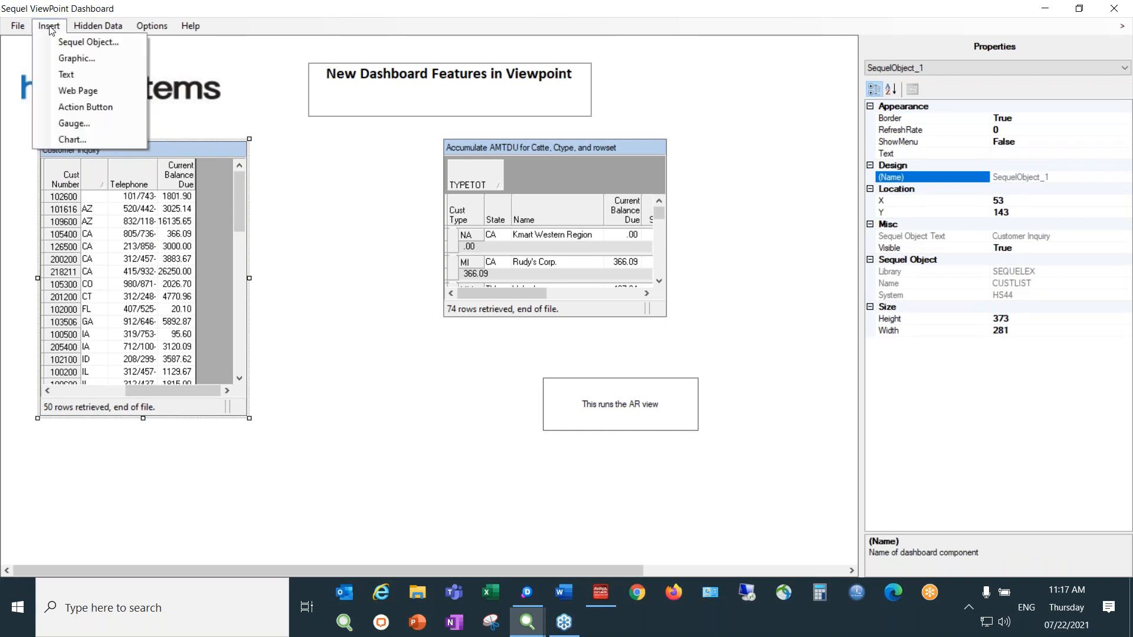
{"action": "left_click", "coordinate": [101, 140]}
{"action": "left_click_drag", "start_coordinate": [106, 29], "coordinate": [389, 279]}
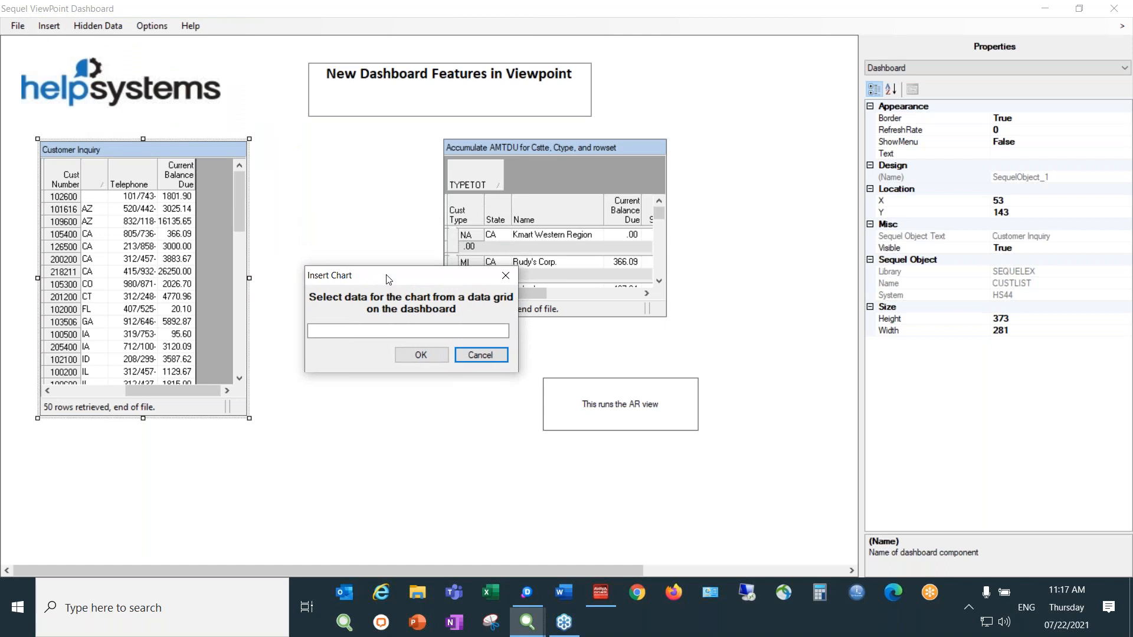
{"action": "left_click_drag", "start_coordinate": [171, 207], "coordinate": [176, 251]}
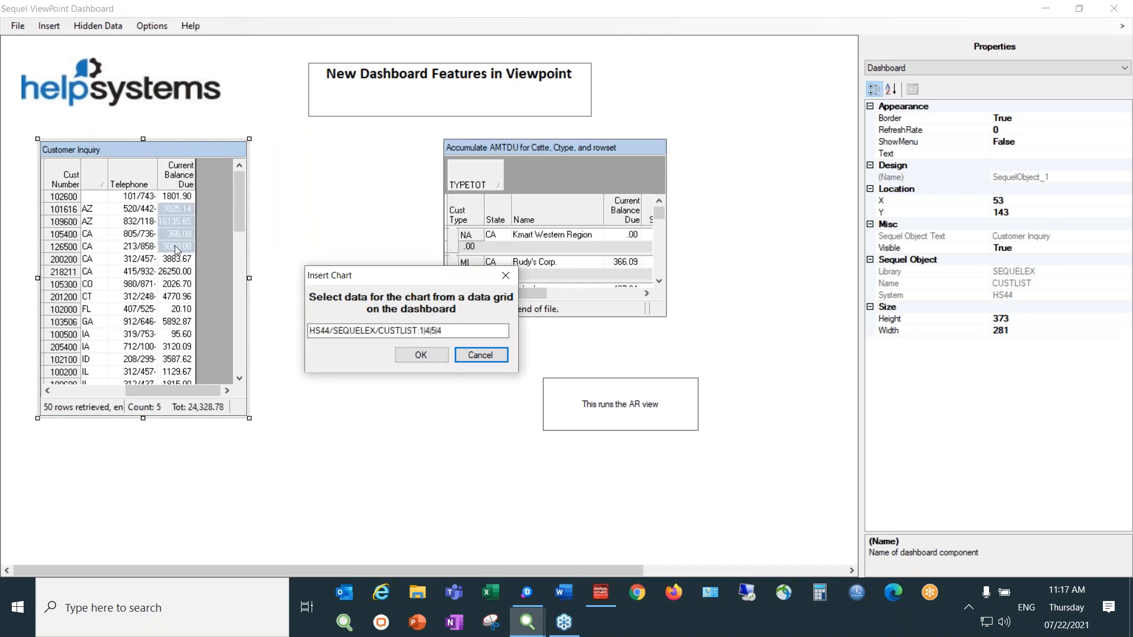
{"action": "left_click", "coordinate": [433, 356]}
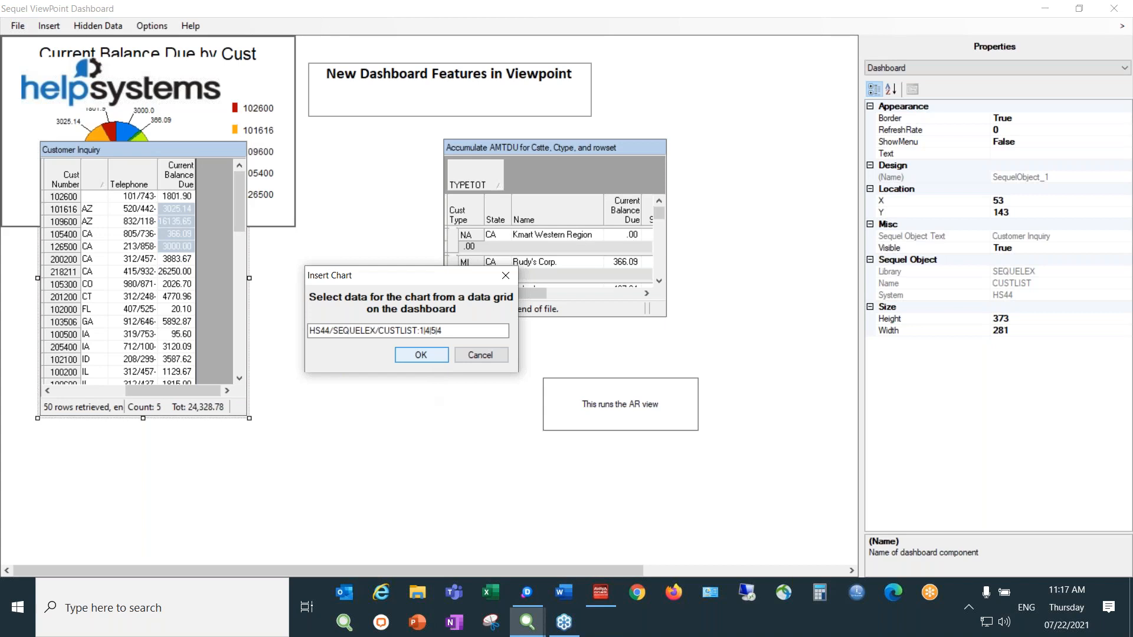
Step: Move the action button between the two grids and place the chart below the Accumulate AMTDU grid at about X 637, Y 424
{"action": "left_click_drag", "start_coordinate": [639, 405], "coordinate": [355, 265]}
{"action": "left_click_drag", "start_coordinate": [236, 168], "coordinate": [705, 480]}
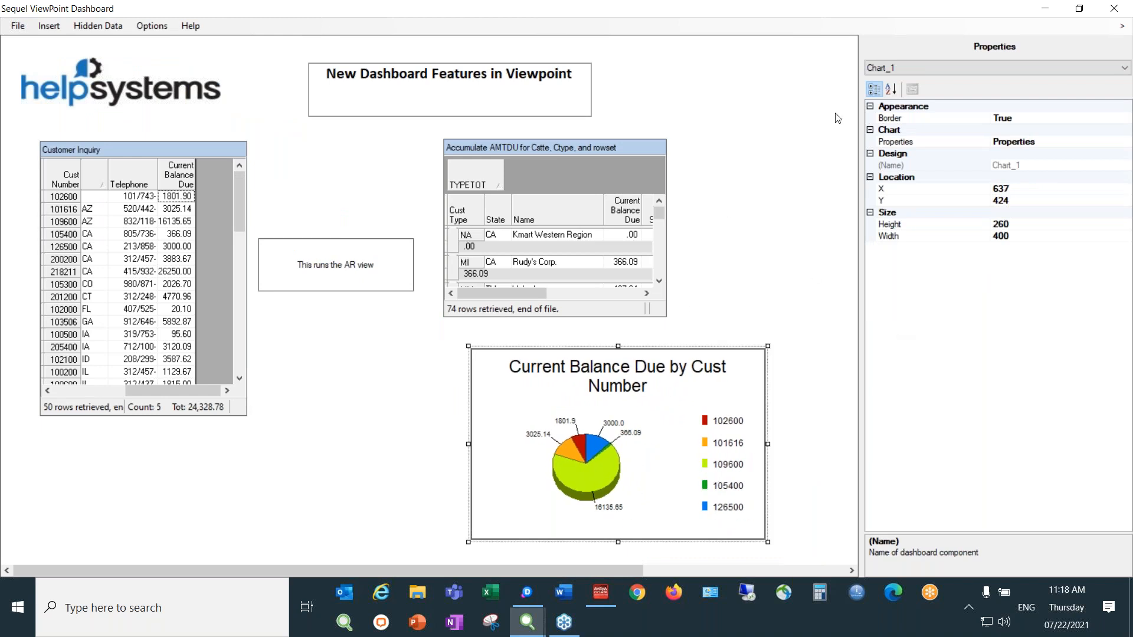
Step: Review the chart's Graph Control options and its Border property without changing them
{"action": "left_click", "coordinate": [917, 68]}
{"action": "left_click", "coordinate": [915, 66]}
{"action": "left_click", "coordinate": [1091, 145]}
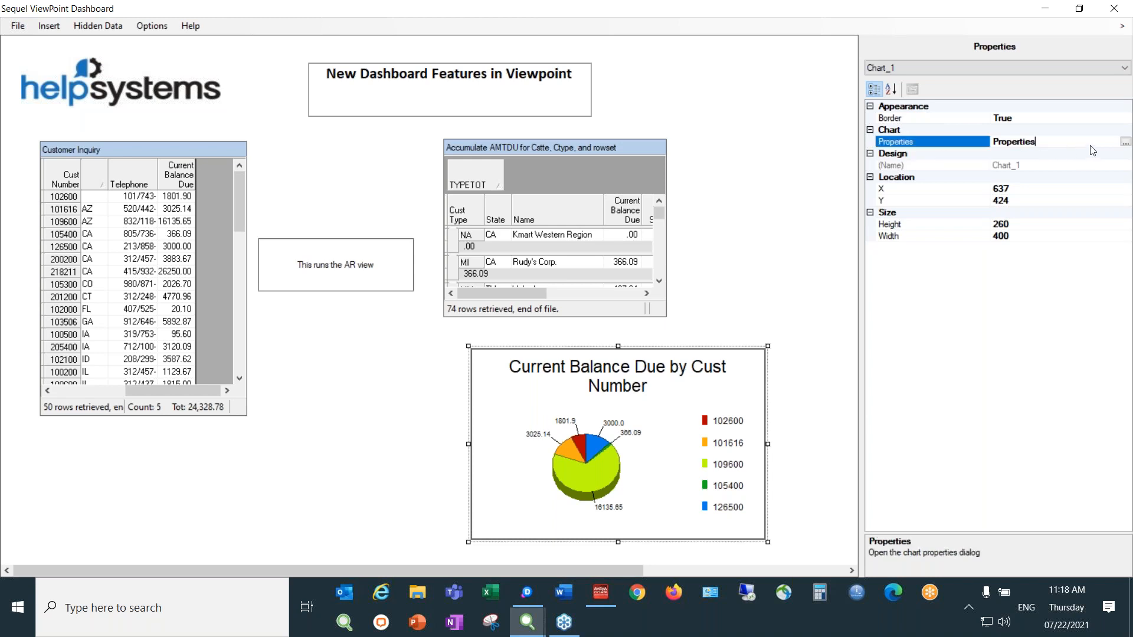
{"action": "left_click", "coordinate": [1126, 143]}
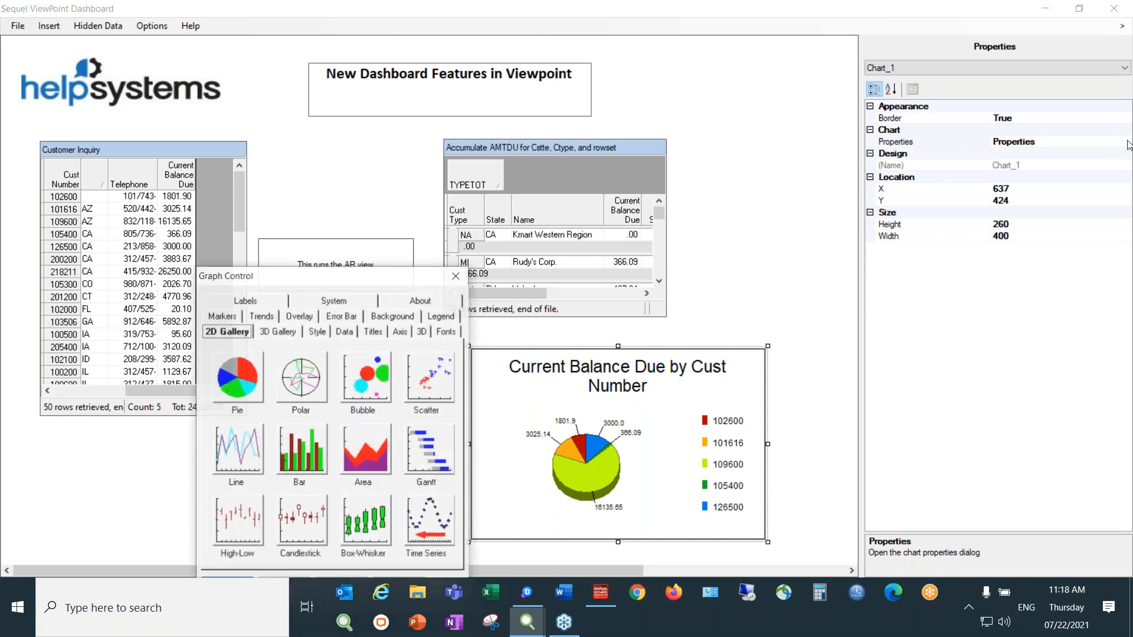
{"action": "left_click_drag", "start_coordinate": [398, 286], "coordinate": [750, 108]}
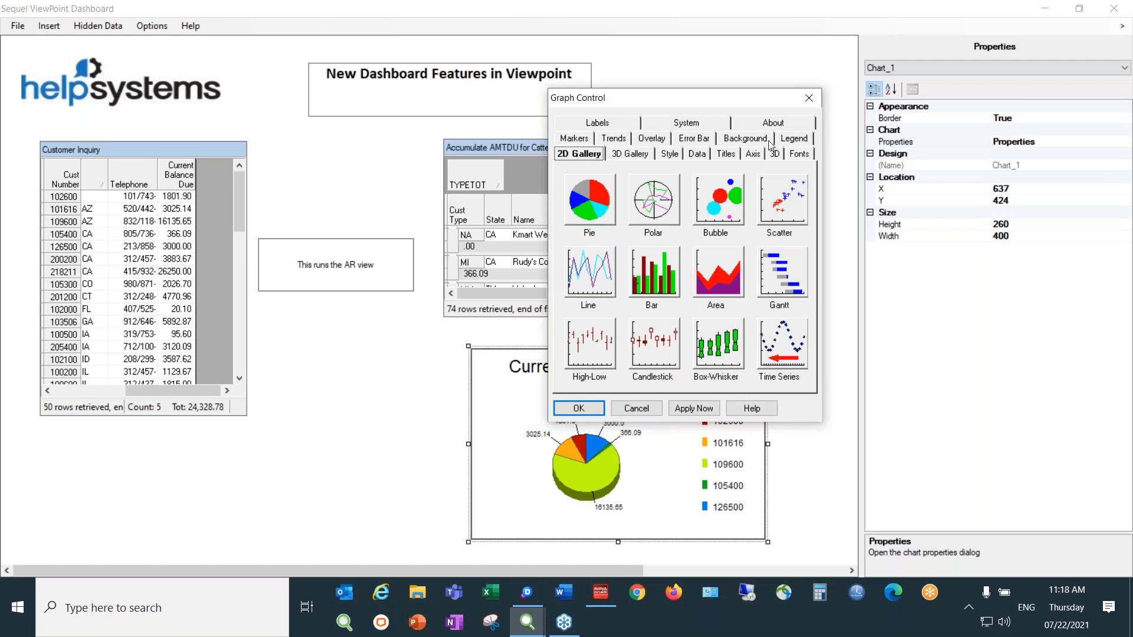
{"action": "left_click", "coordinate": [808, 99]}
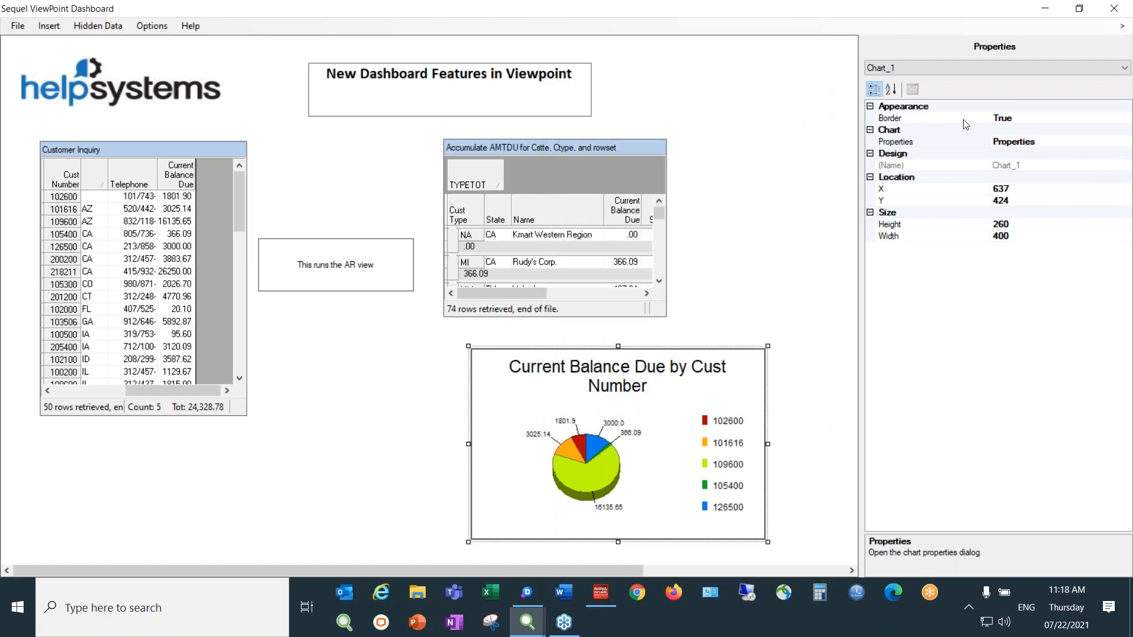
{"action": "left_click", "coordinate": [1032, 120]}
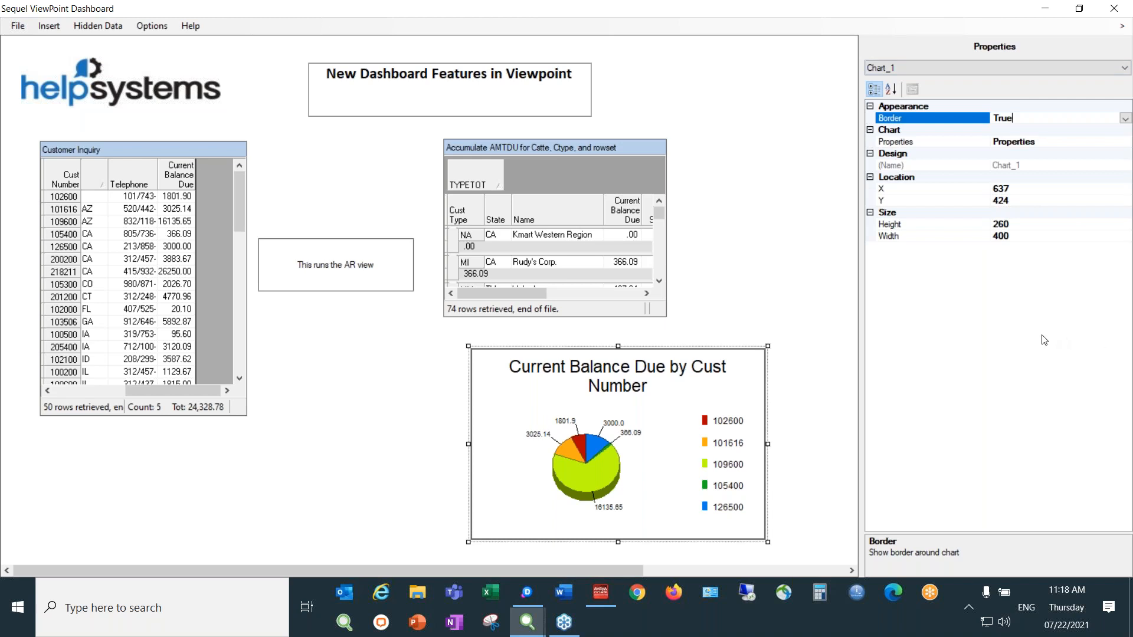
Step: Save the dashboard under its existing name and return to the list of recent objects
{"action": "left_click", "coordinate": [19, 26]}
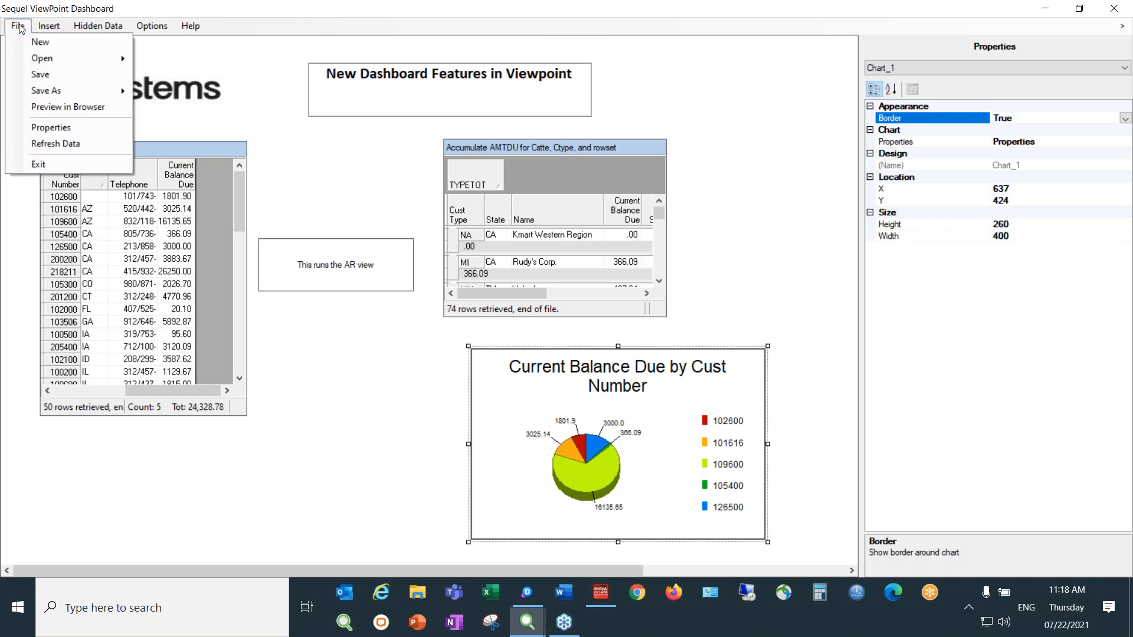
{"action": "left_click", "coordinate": [58, 77]}
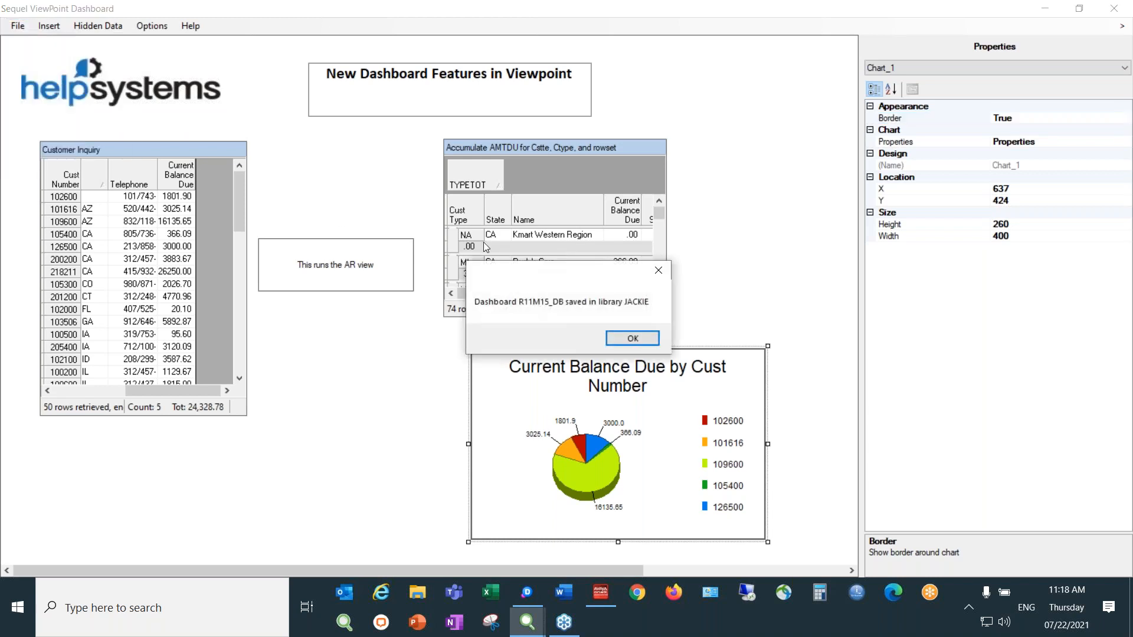
{"action": "left_click", "coordinate": [635, 339]}
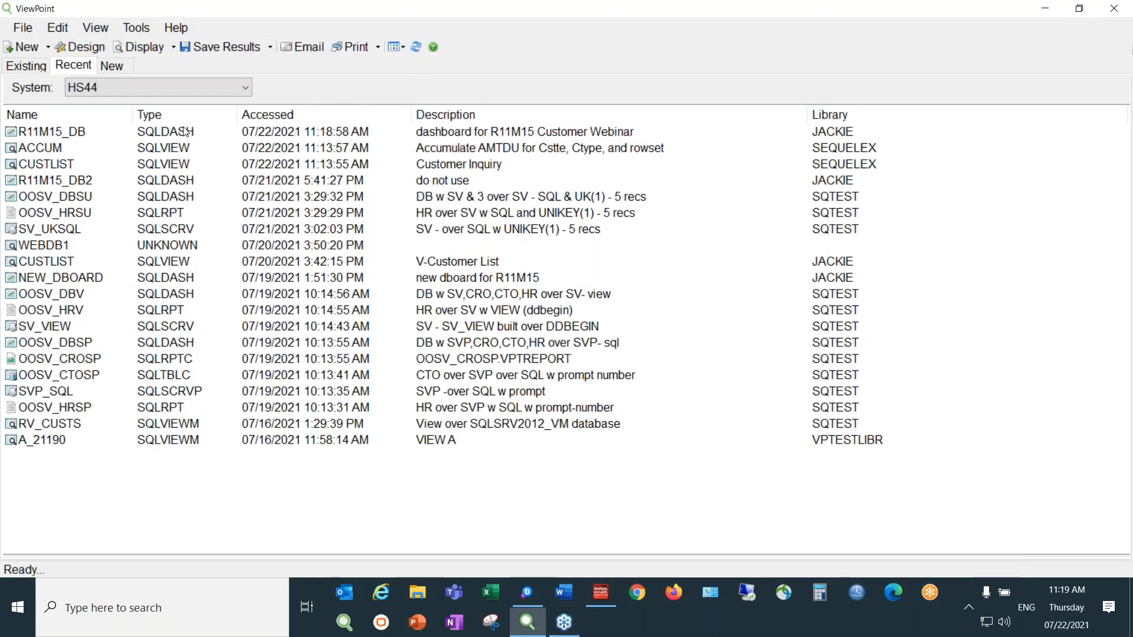
Step: Run the R11M15_DB dashboard, launch the AR view from its action button, and move the view window clear of the button
{"action": "double_click", "coordinate": [42, 134]}
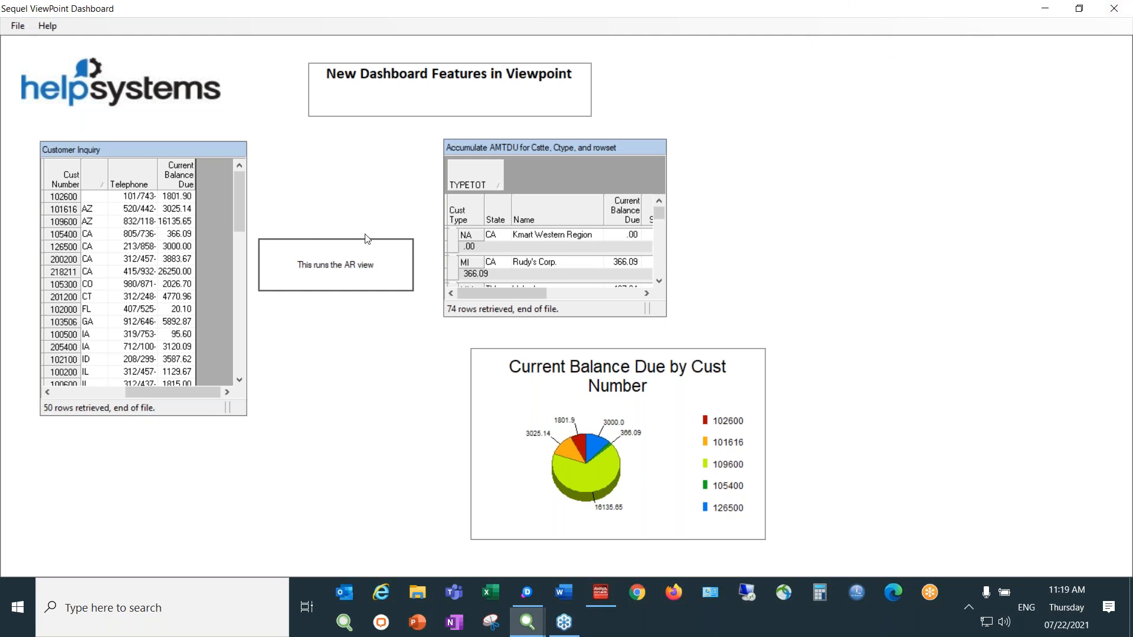
{"action": "left_click", "coordinate": [352, 259]}
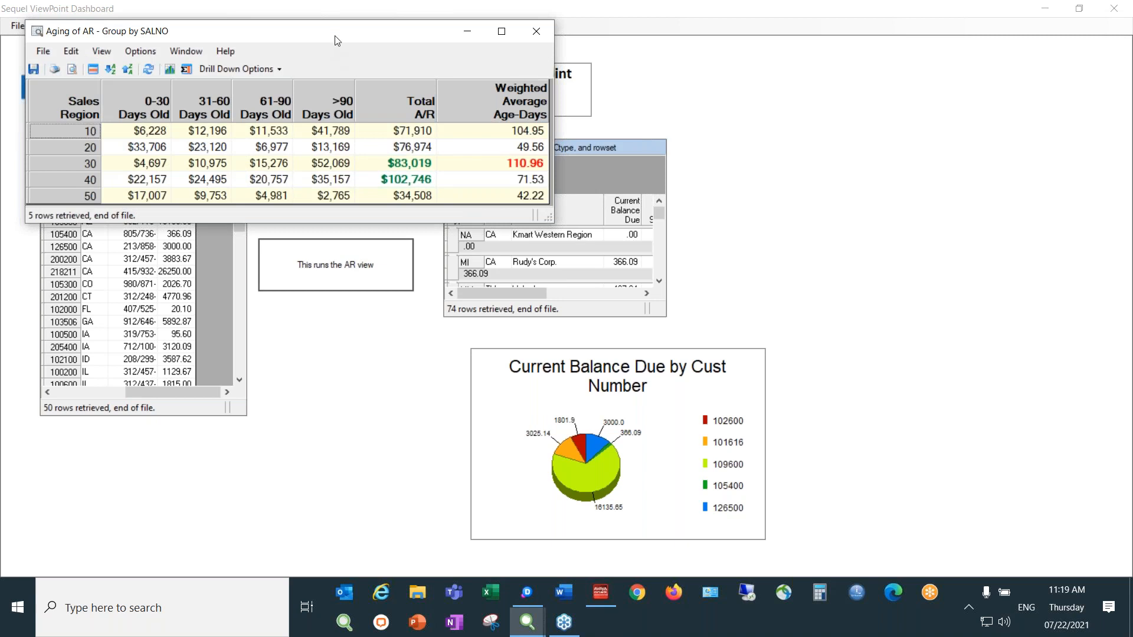
{"action": "left_click_drag", "start_coordinate": [348, 36], "coordinate": [783, 146]}
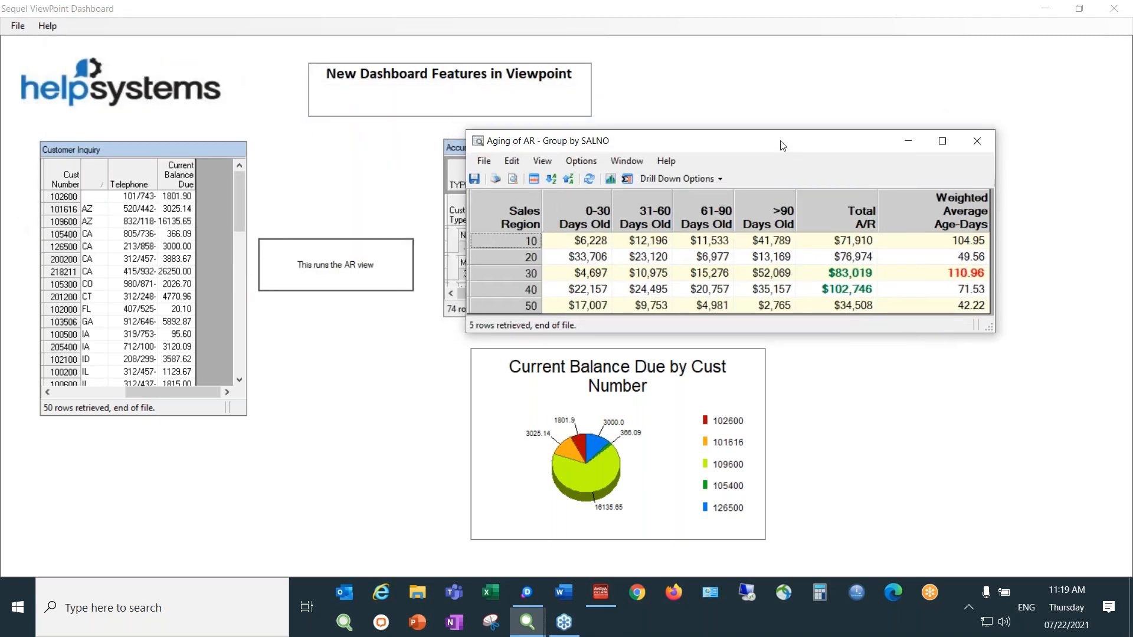